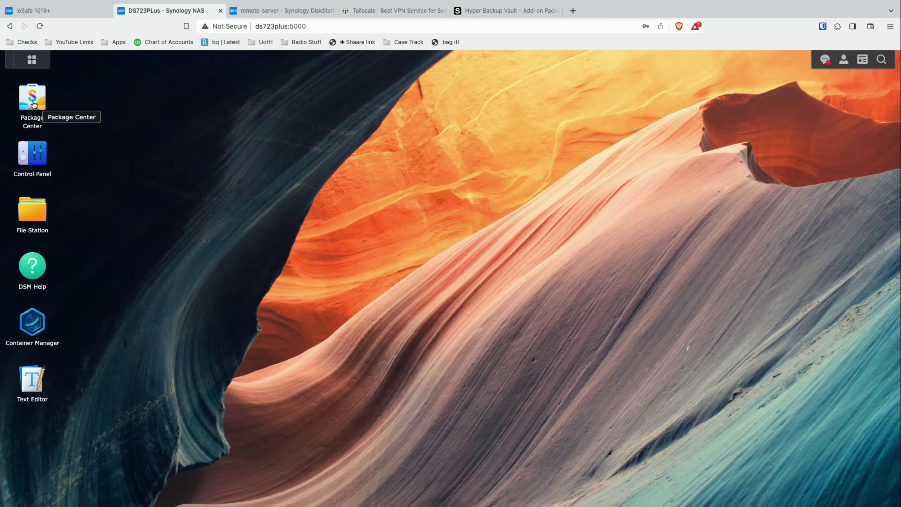
- Find and open the installed Hyper Backup Vault package in Package Center, then switch to the Tailscale website
left_click(32, 103)
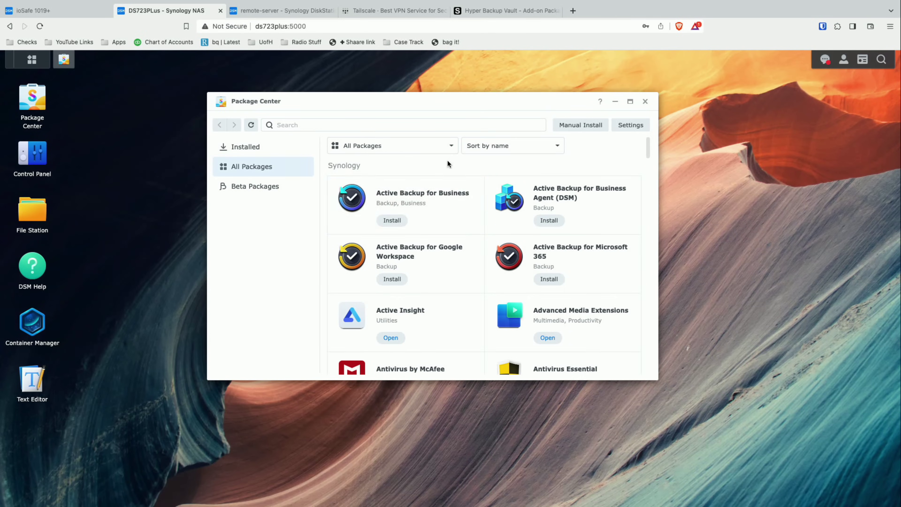
left_click(413, 124)
type("hyper")
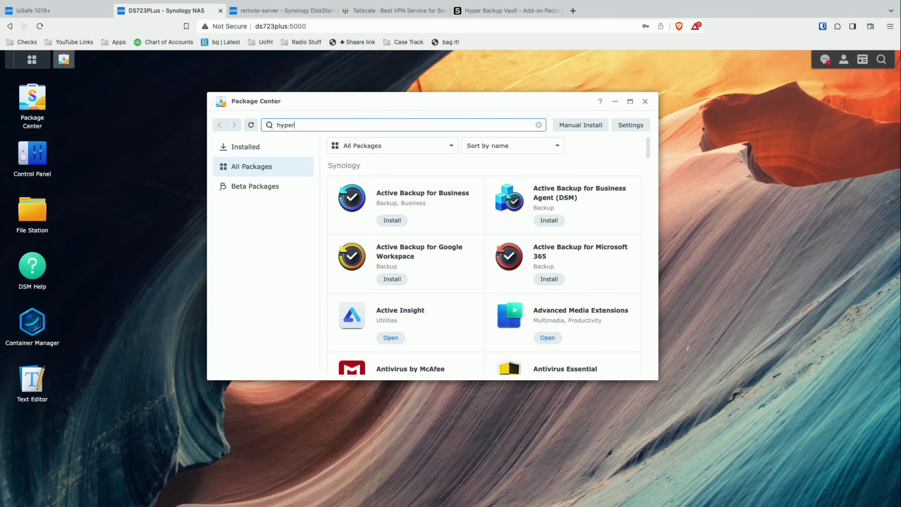
type(" backup vault")
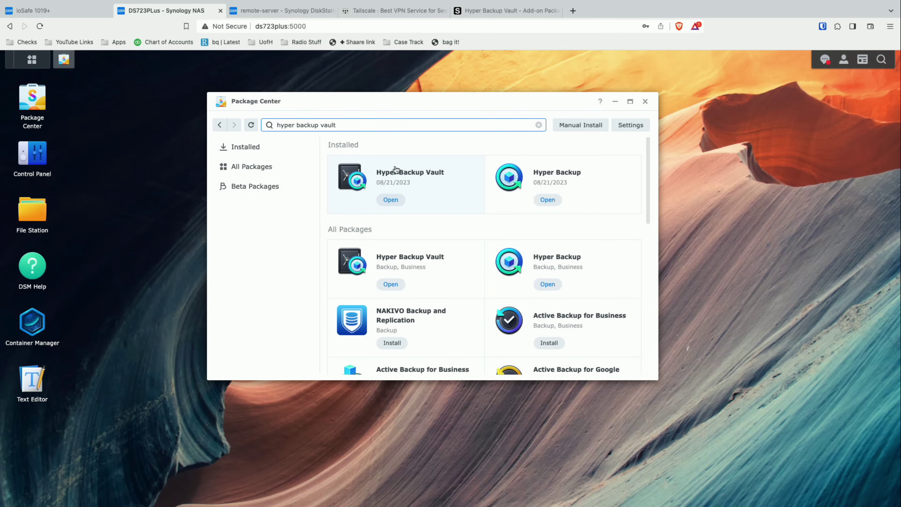
left_click(403, 174)
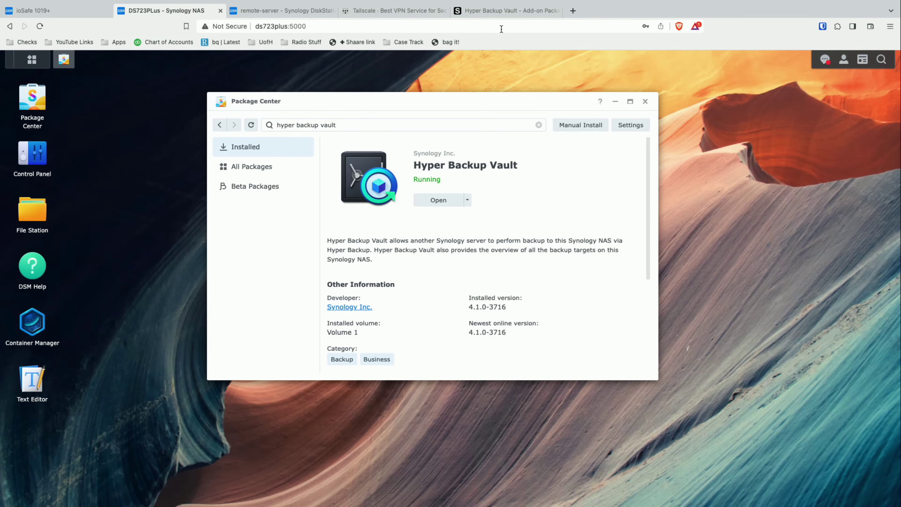
left_click(420, 12)
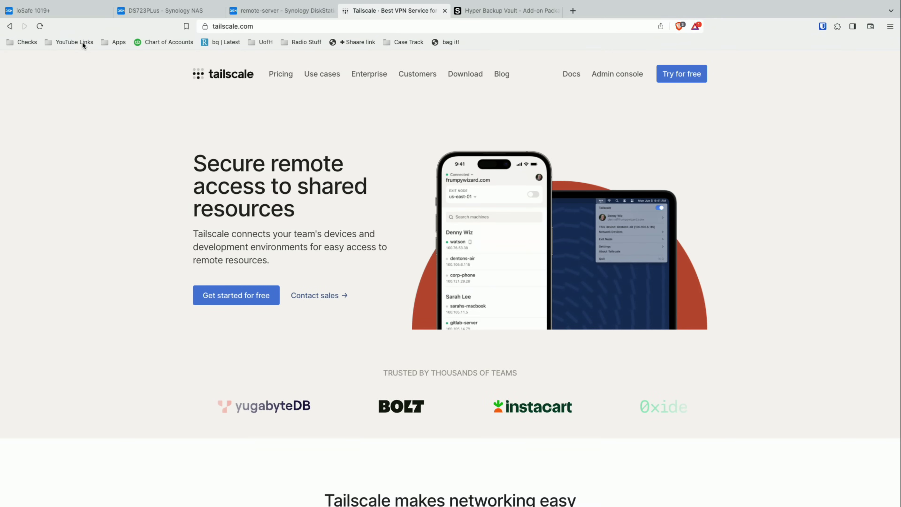
- Back on the DS723PLus DSM page, search Package Center for 'tailscale' and open its installed package details
left_click(133, 15)
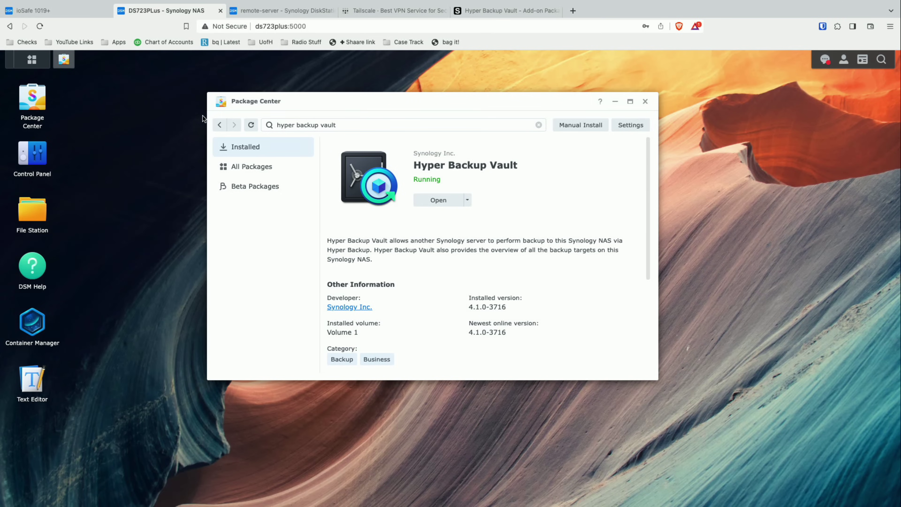
left_click_drag(336, 124, 277, 125)
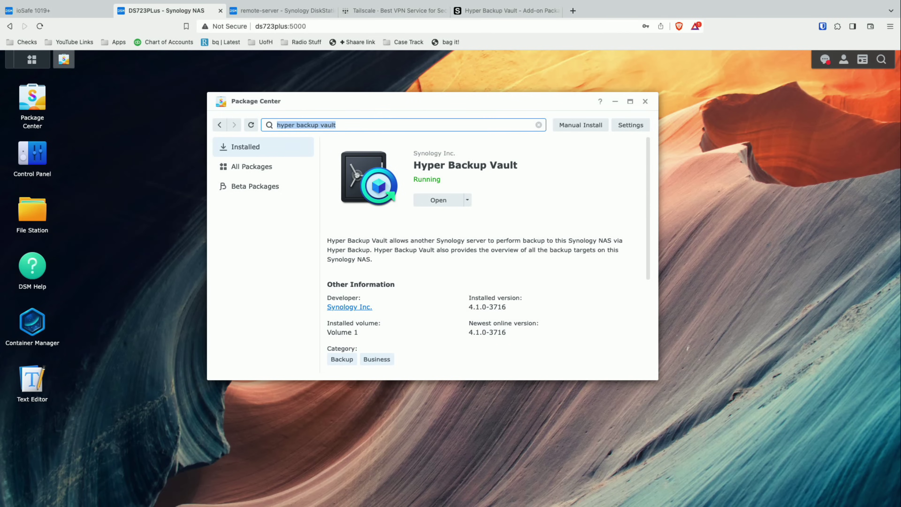
type("tailscale")
key("Return")
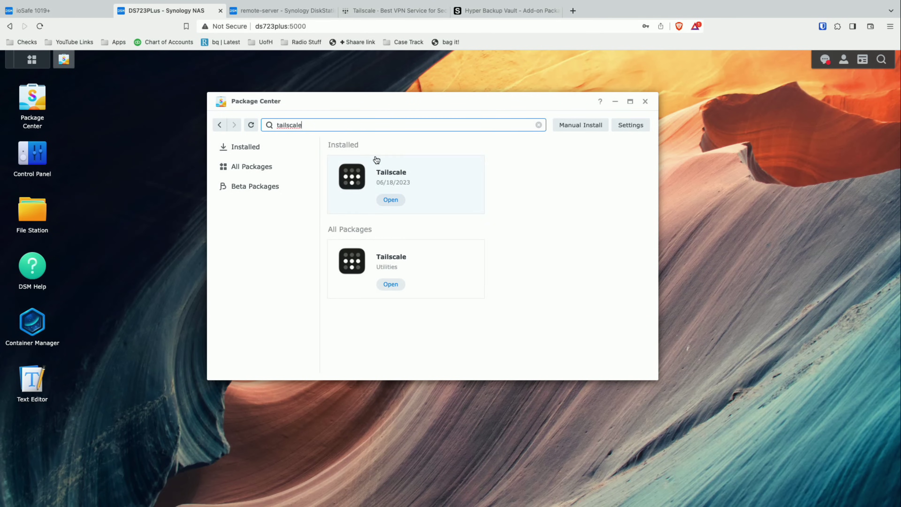
left_click(376, 177)
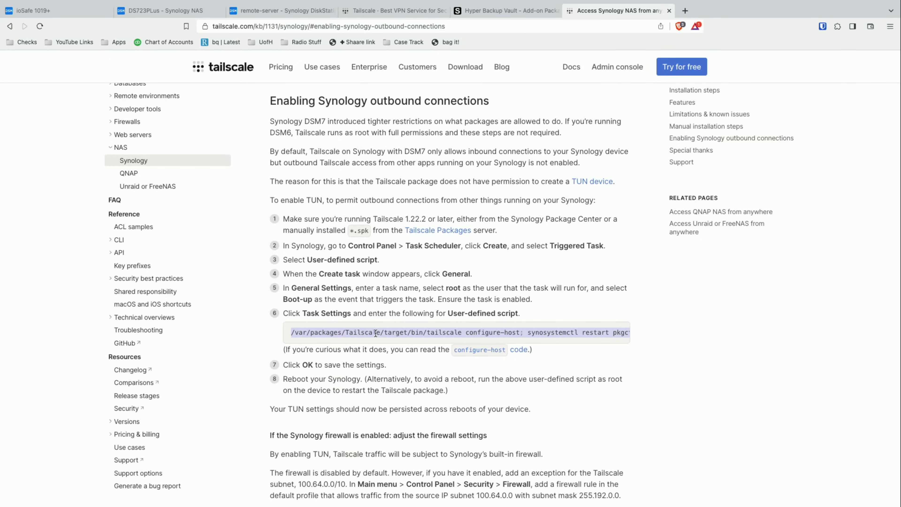
- Copy the guide's configure-host command line and return to the DS723PLus DSM tab
right_click(375, 332)
left_click(362, 293)
right_click(311, 333)
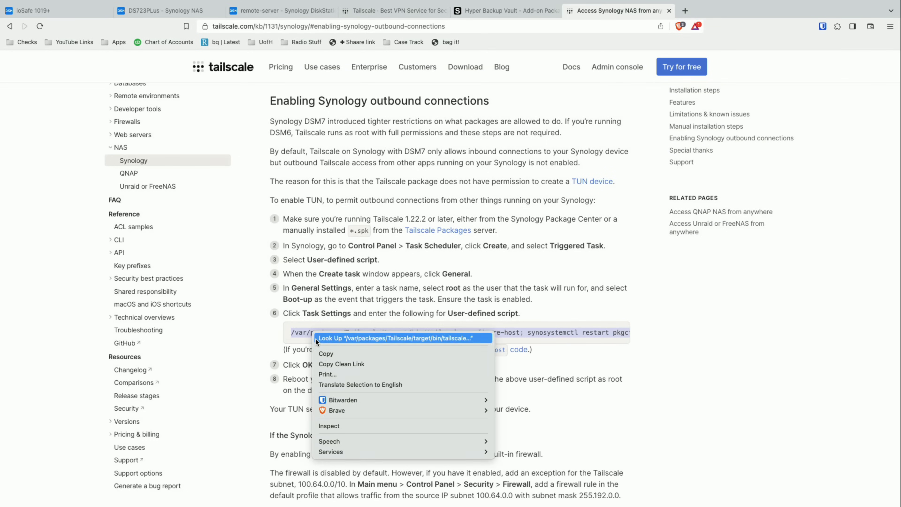
left_click(323, 353)
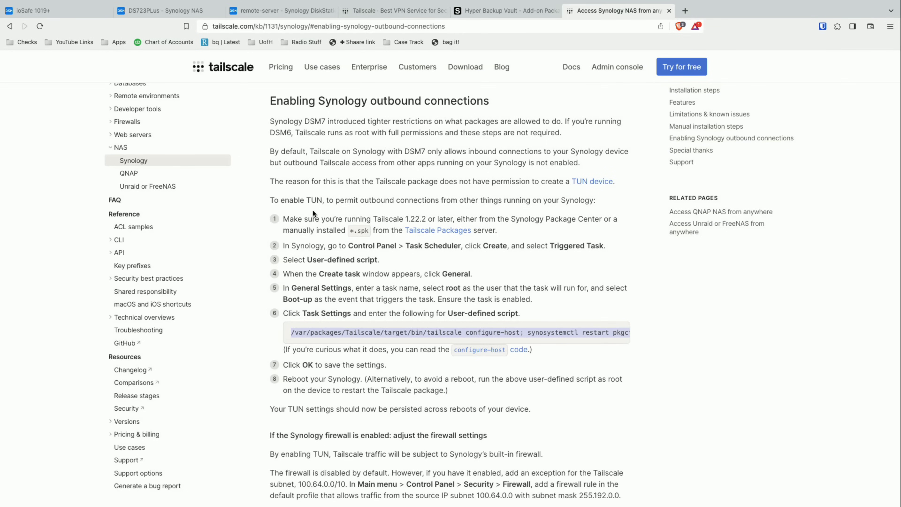
left_click(181, 11)
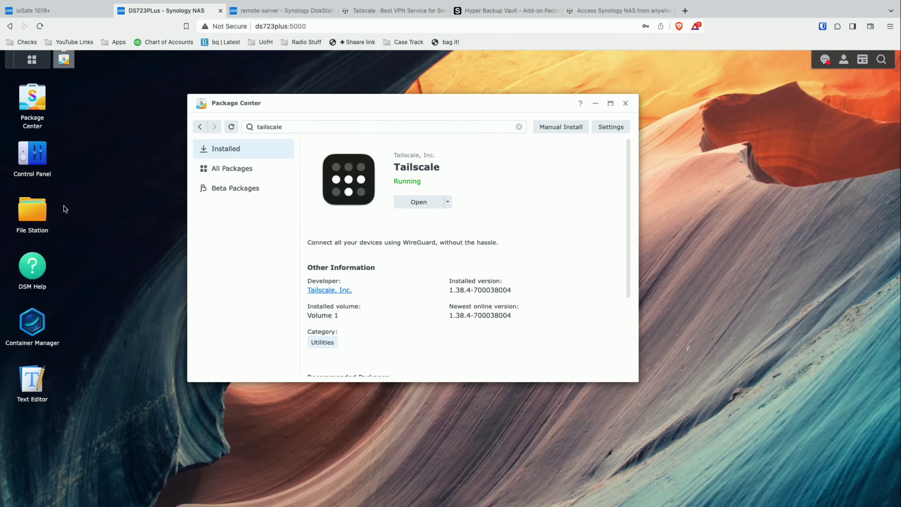
- In Control Panel's Task Scheduler, start a new triggered user-defined script task
left_click(41, 160)
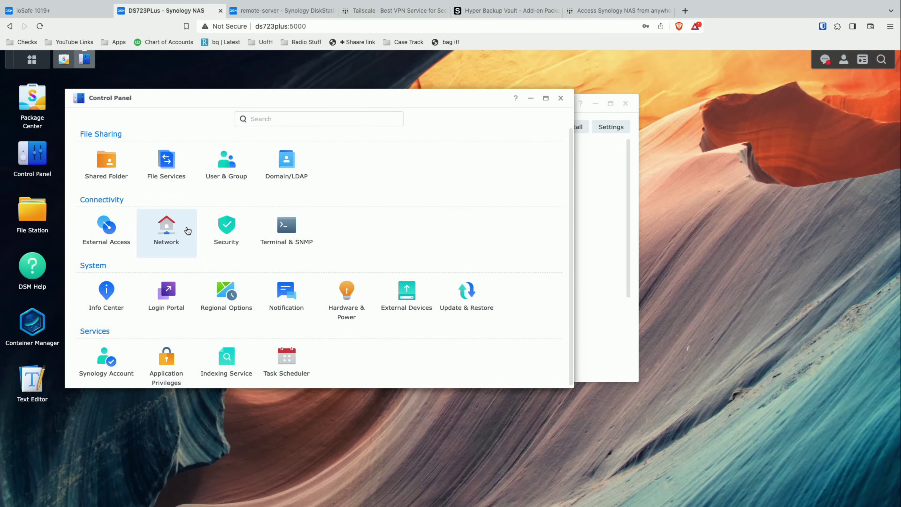
left_click(286, 356)
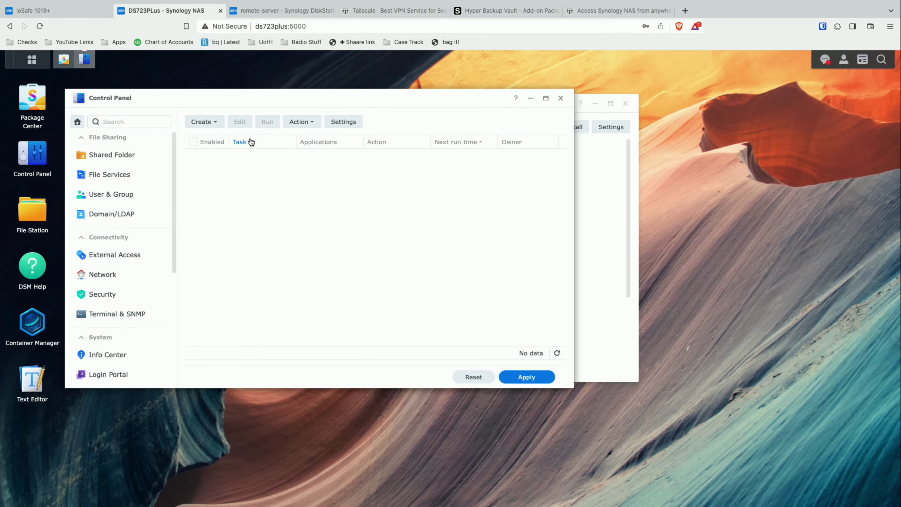
left_click(213, 125)
mouse_move(218, 155)
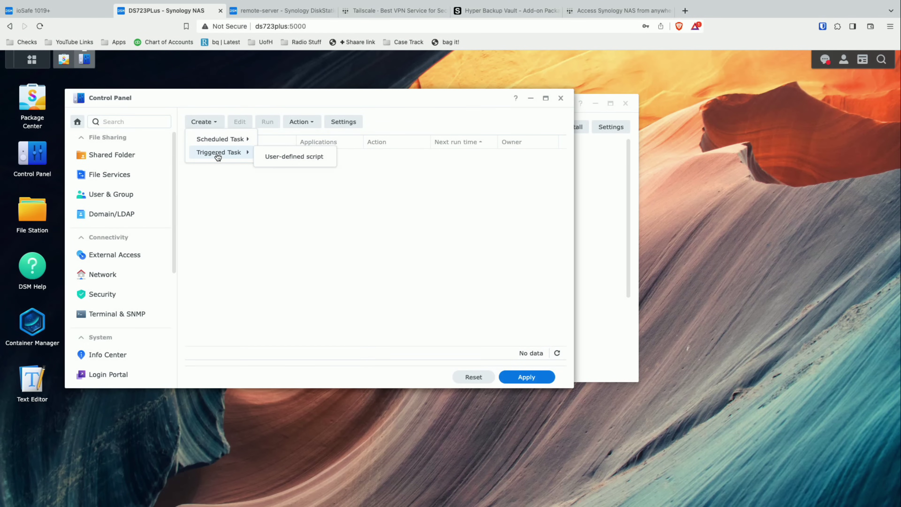
left_click(277, 158)
- Name the task 'tailscale' and set it to run as root
left_click(332, 179)
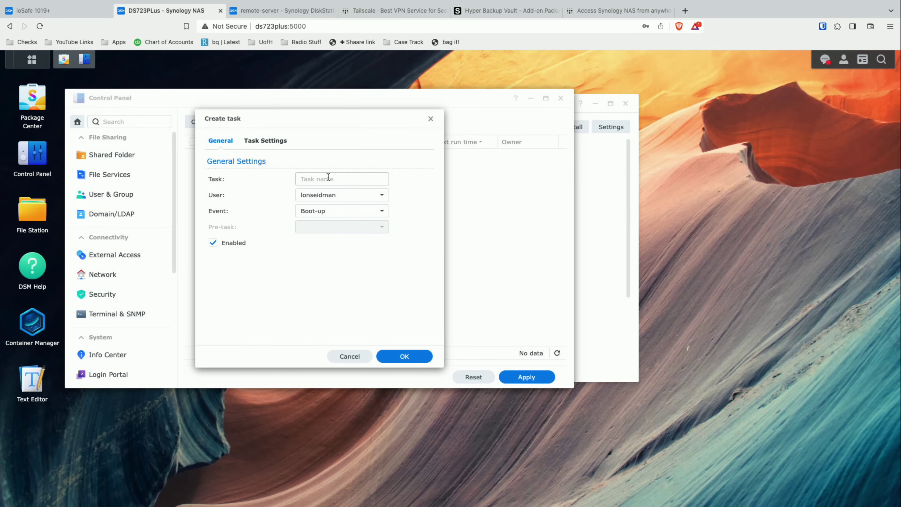
type("tailscale")
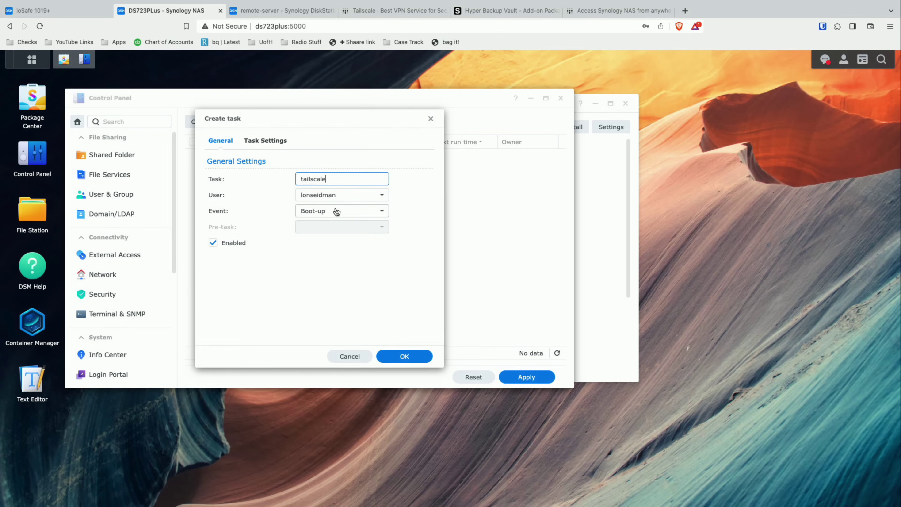
left_click(331, 196)
left_click(329, 220)
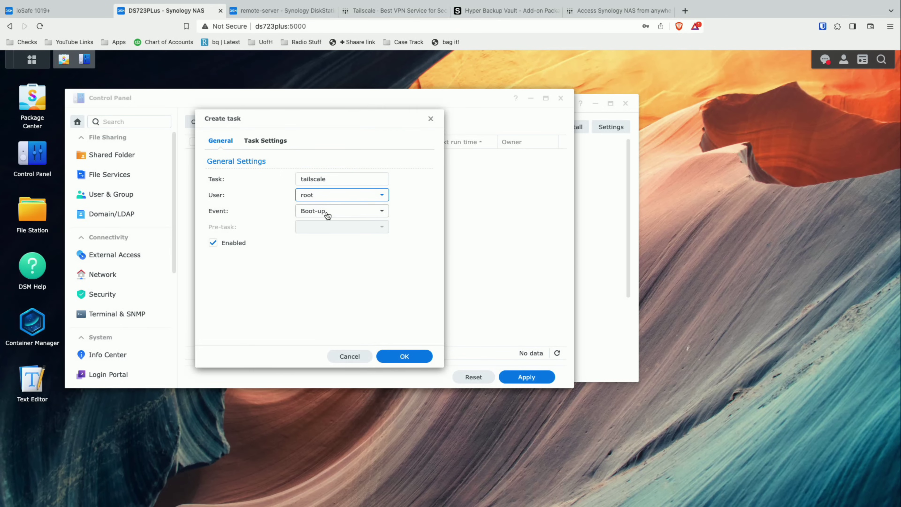
- Paste the copied Tailscale command as the script, confirm with the account password, and apply
left_click(280, 146)
left_click(258, 274)
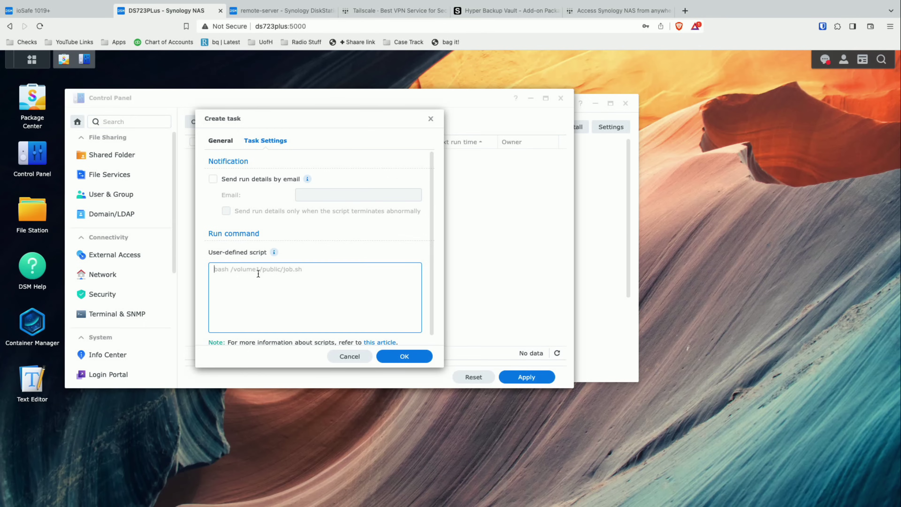
key("super+v")
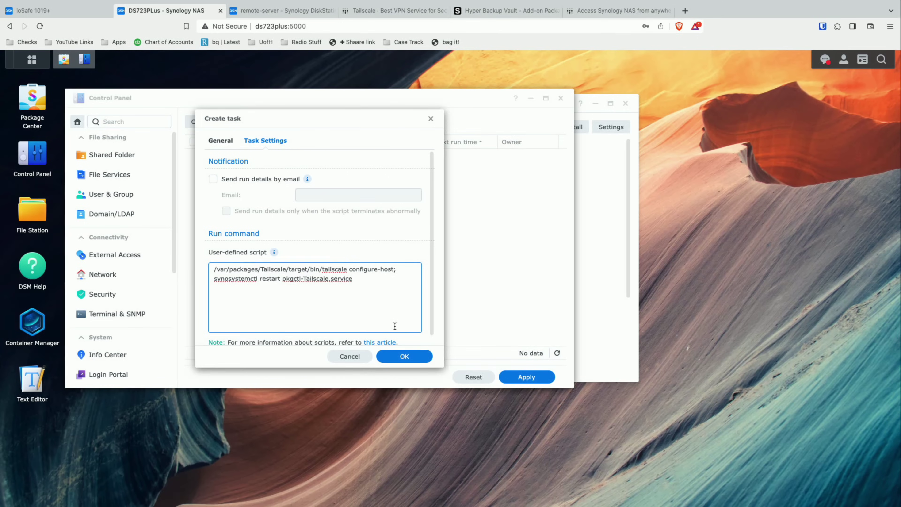
left_click(402, 359)
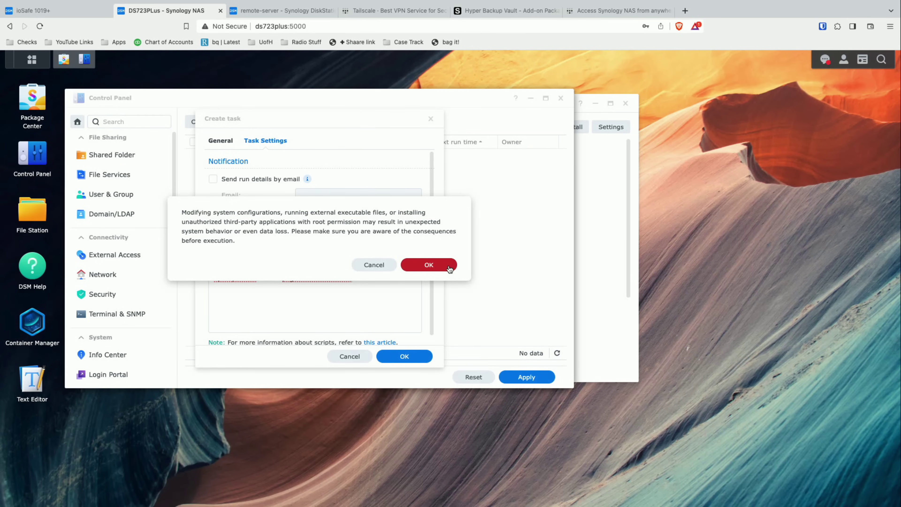
left_click(428, 265)
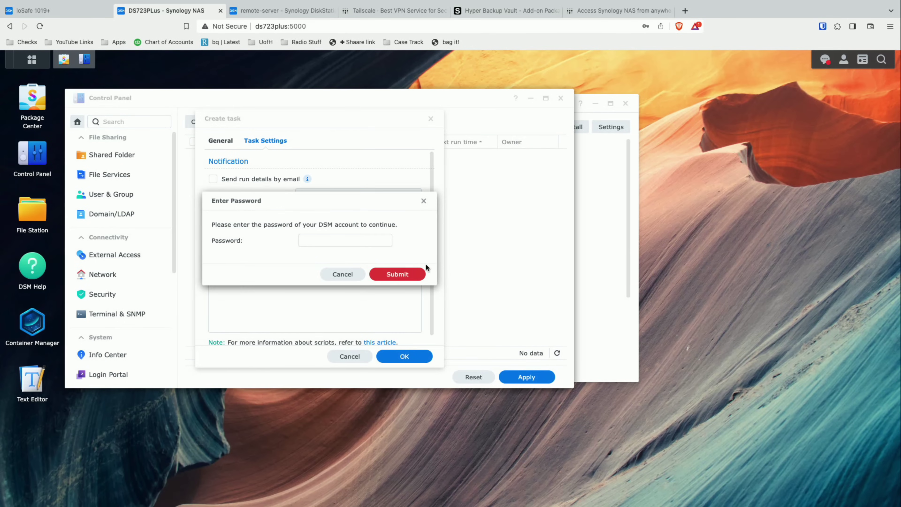
left_click(368, 241)
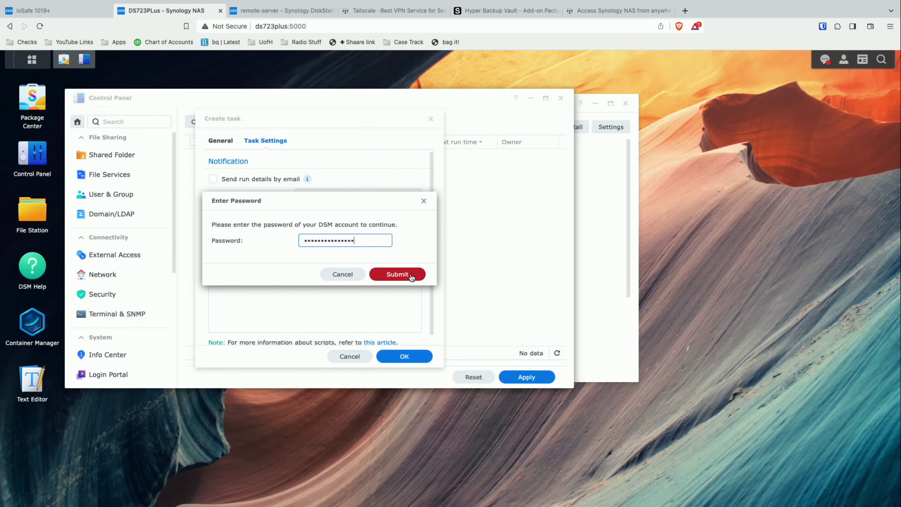
left_click(410, 274)
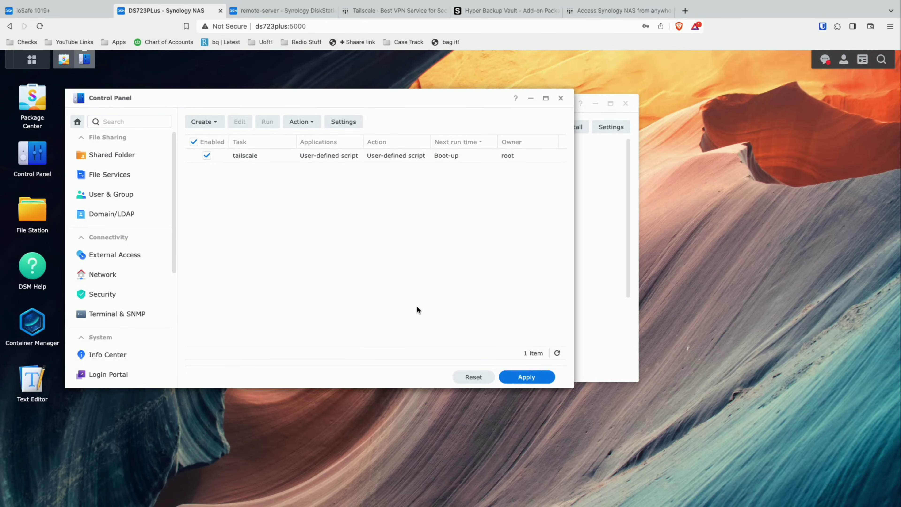
left_click(526, 382)
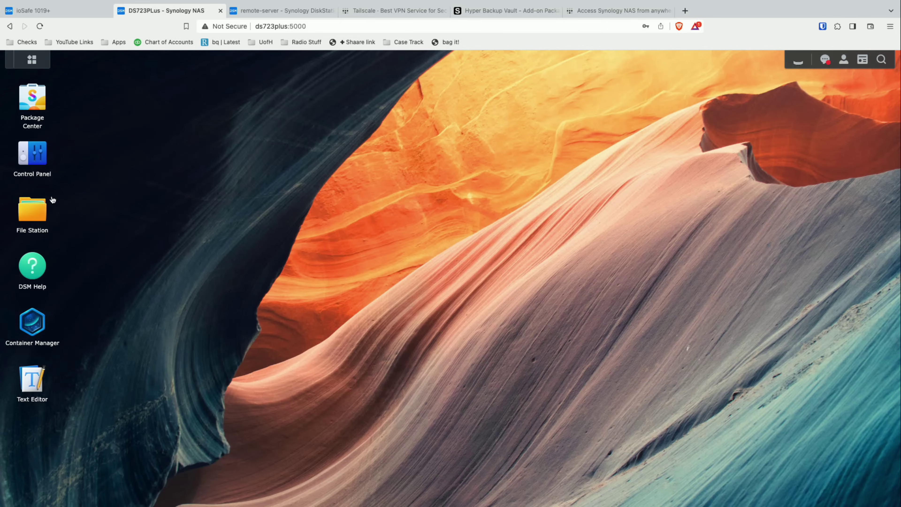
- Create a shared folder named 'backups' on Volume 1, accepting the wizard's default settings
left_click(37, 153)
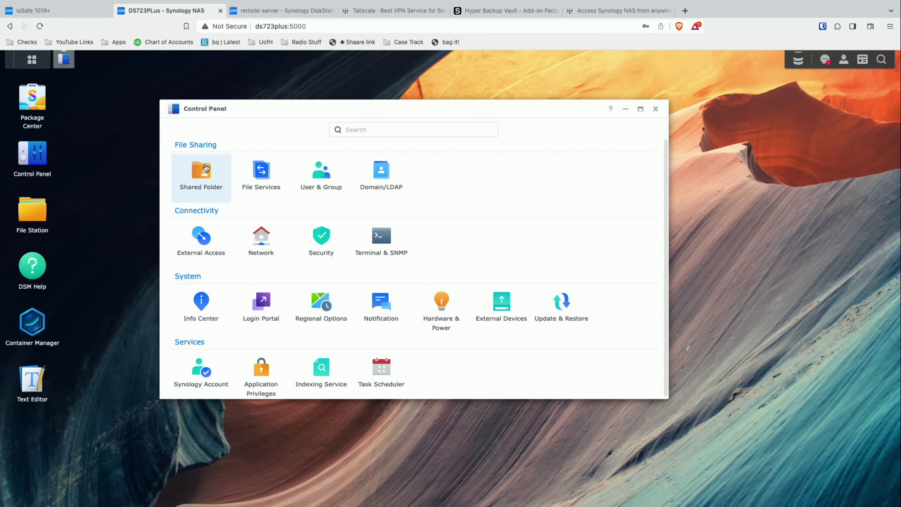
left_click(206, 168)
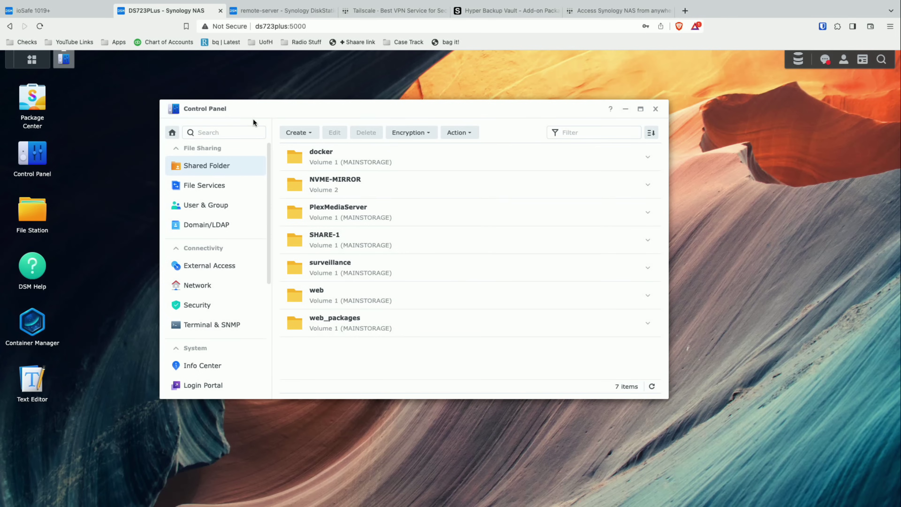
left_click(293, 132)
left_click(303, 148)
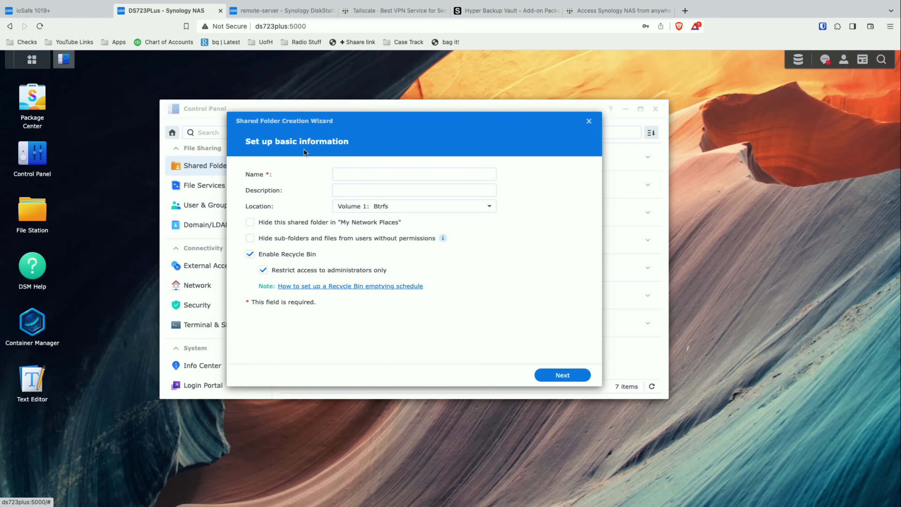
type("backups")
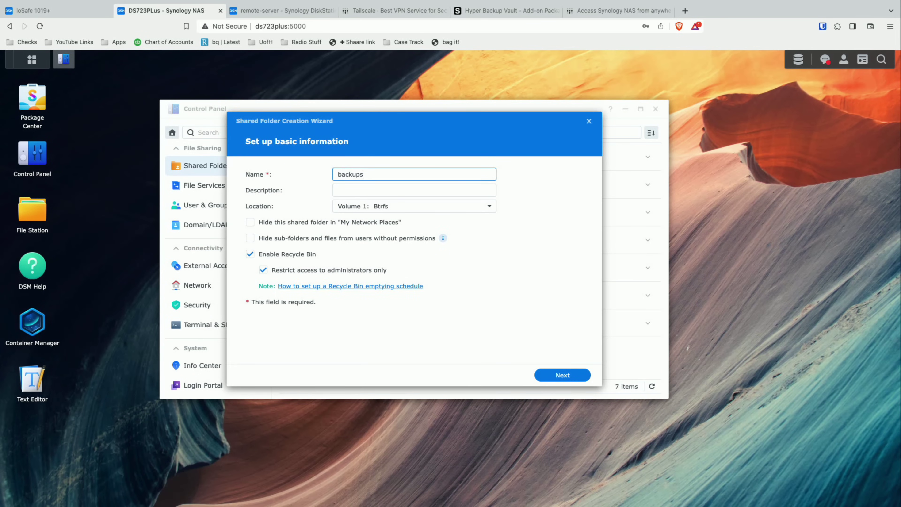
left_click(563, 375)
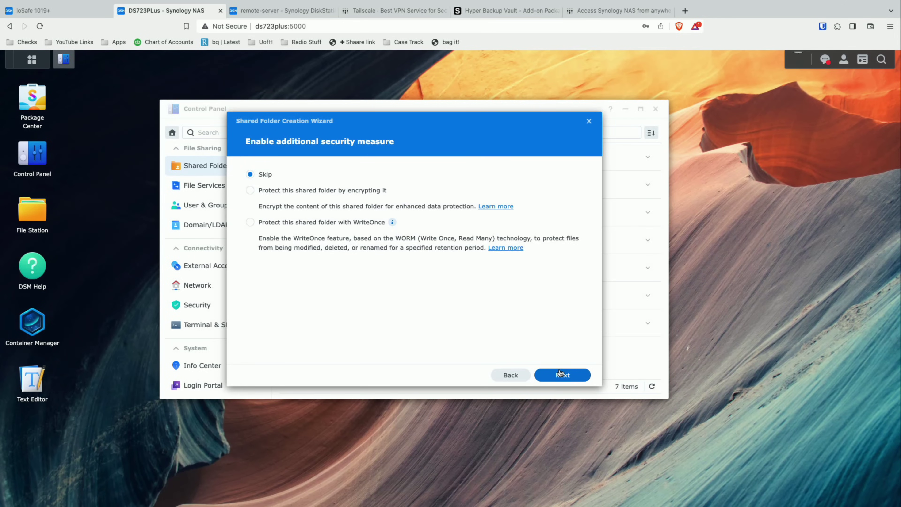
left_click(560, 379)
left_click(560, 376)
left_click(560, 376)
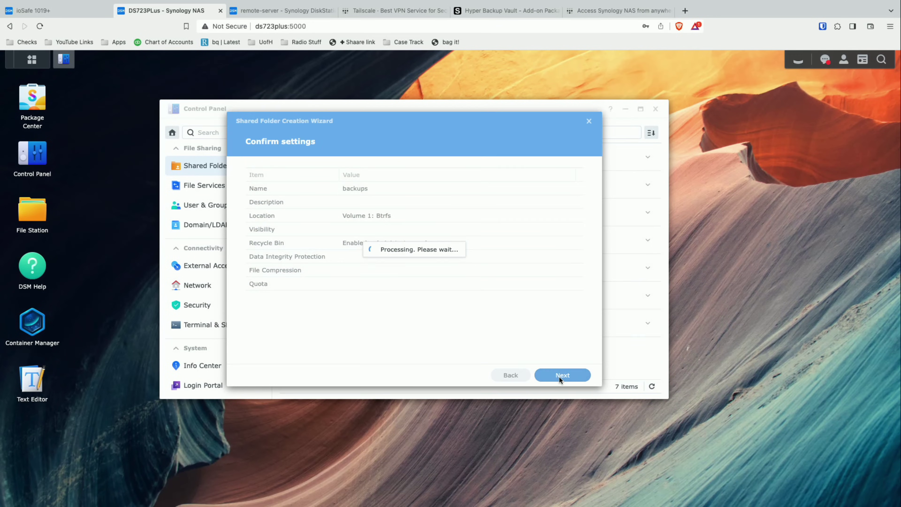
left_click(561, 376)
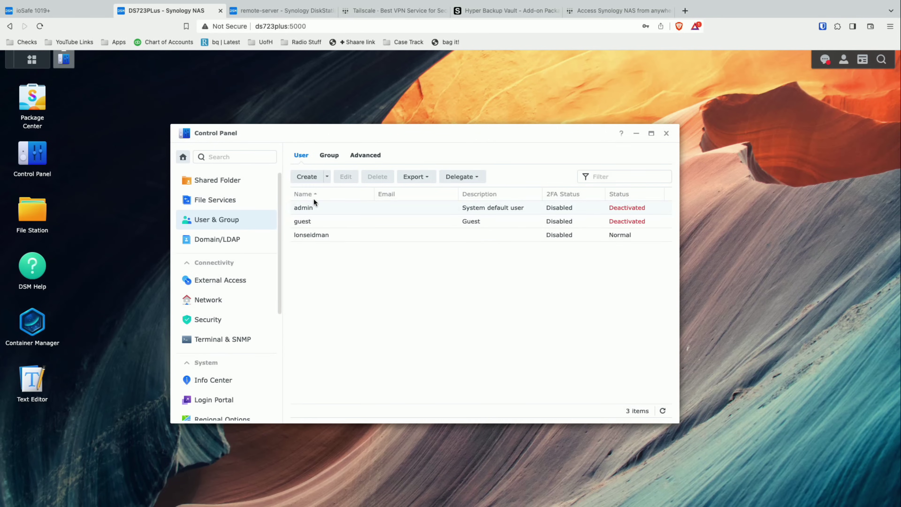
- Start a new user named 'backups' and enter and confirm its password
left_click(312, 177)
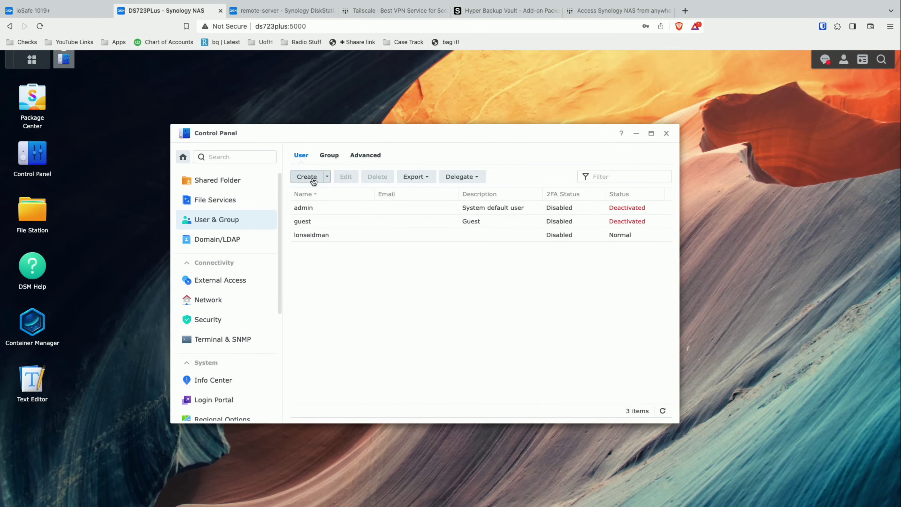
left_click(431, 199)
type("backups")
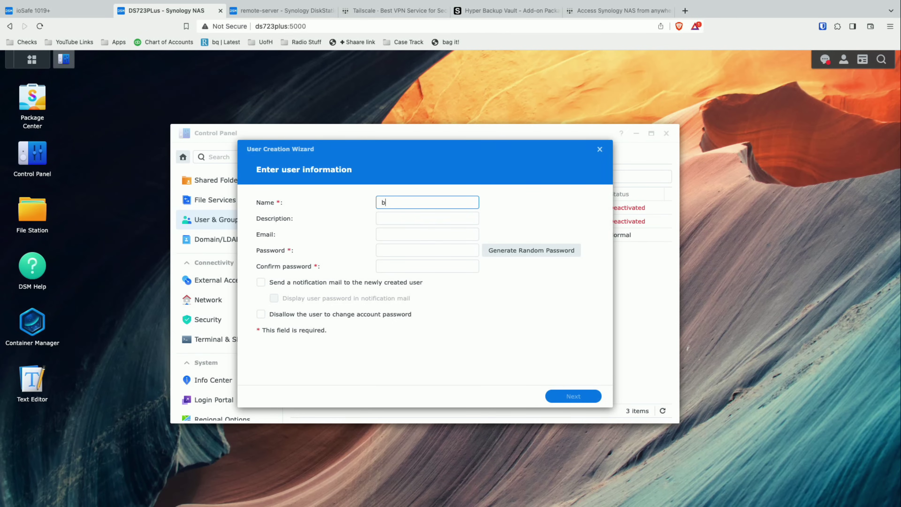
key("Tab")
key("Tab")
key("Tab")
type("password12")
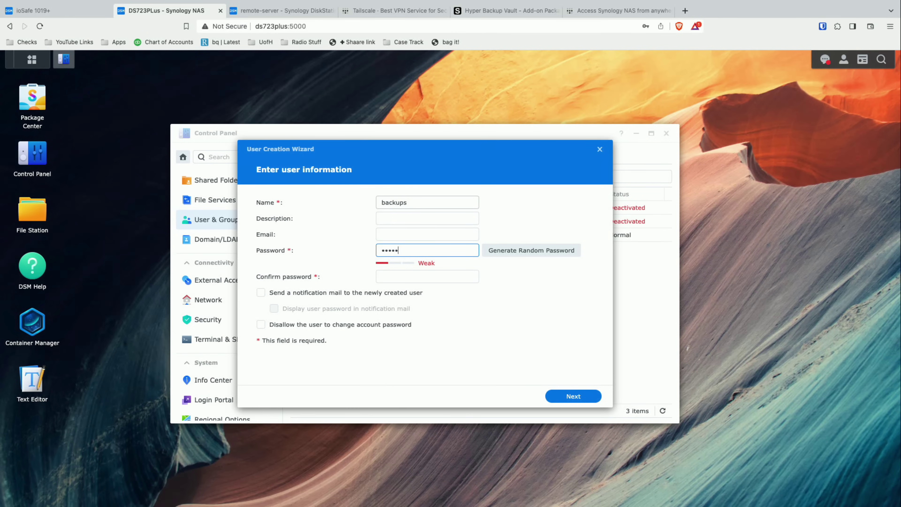
key("Tab")
type("password12")
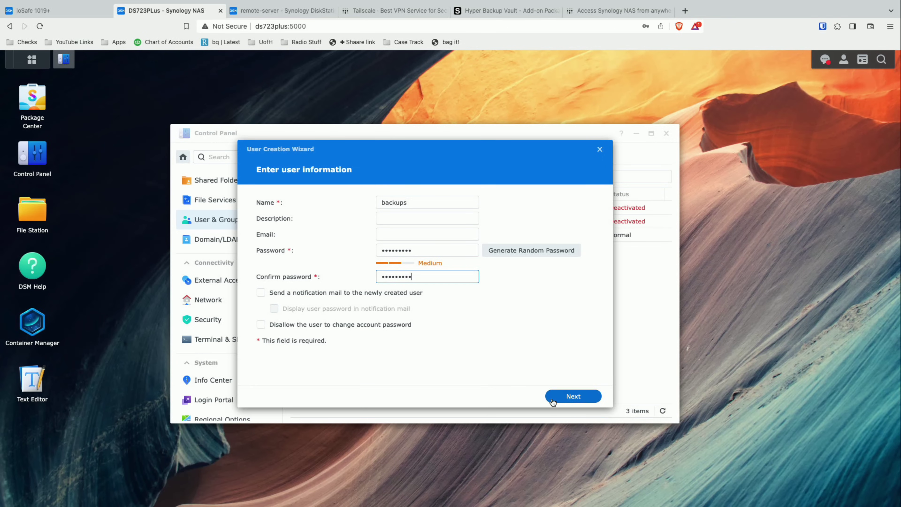
- Skip group membership and grant the user Read/Write access to the backups shared folder
left_click(571, 400)
left_click(570, 397)
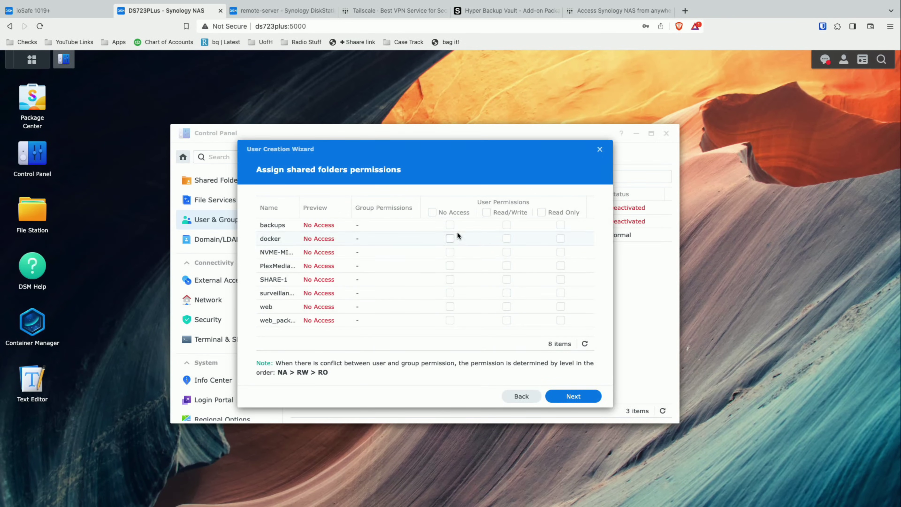
left_click(506, 225)
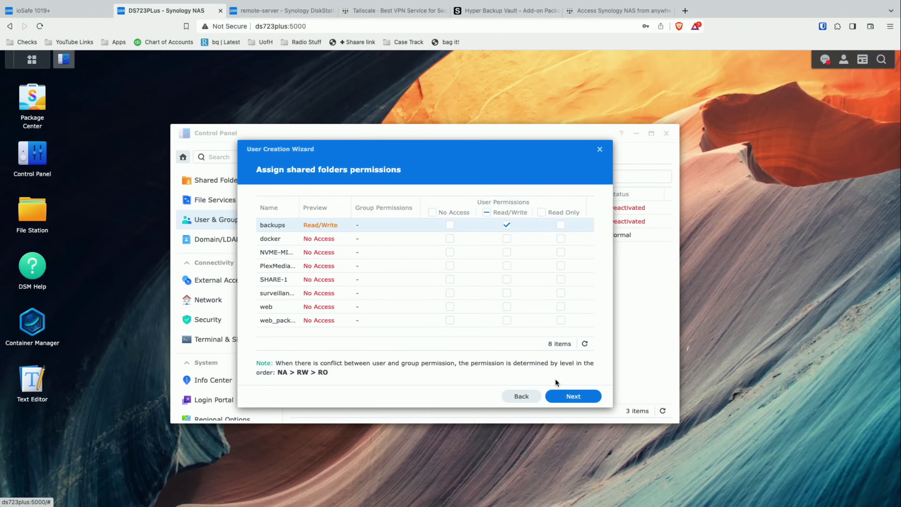
left_click(573, 403)
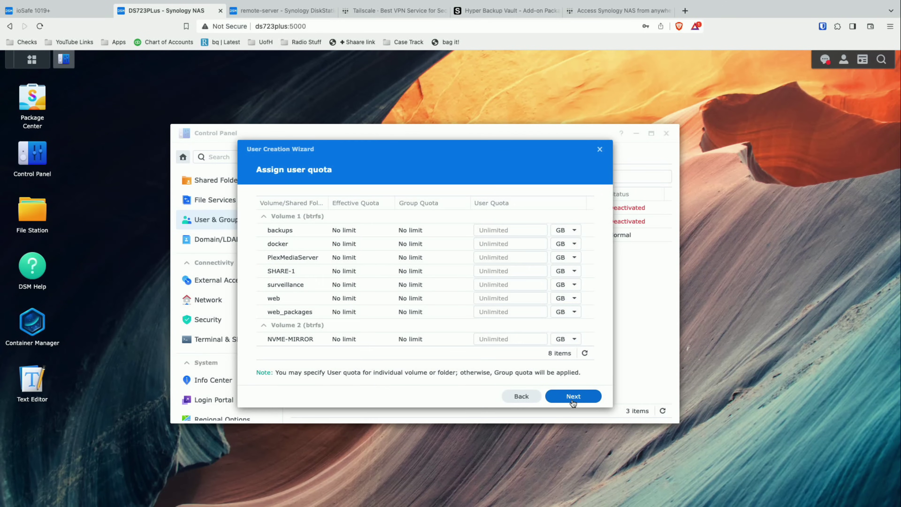
- Keep unlimited quota, deny every application except Hyper Backup Vault, and finish creating the user
left_click(572, 403)
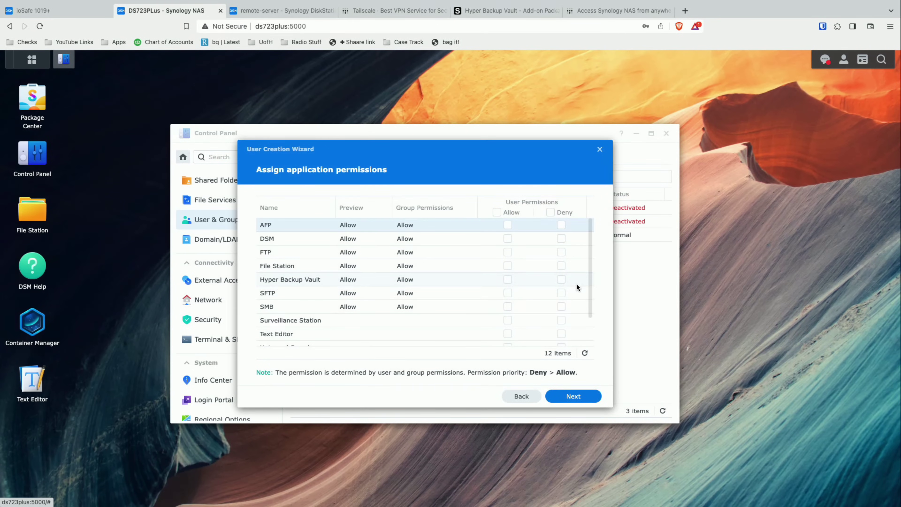
left_click(550, 212)
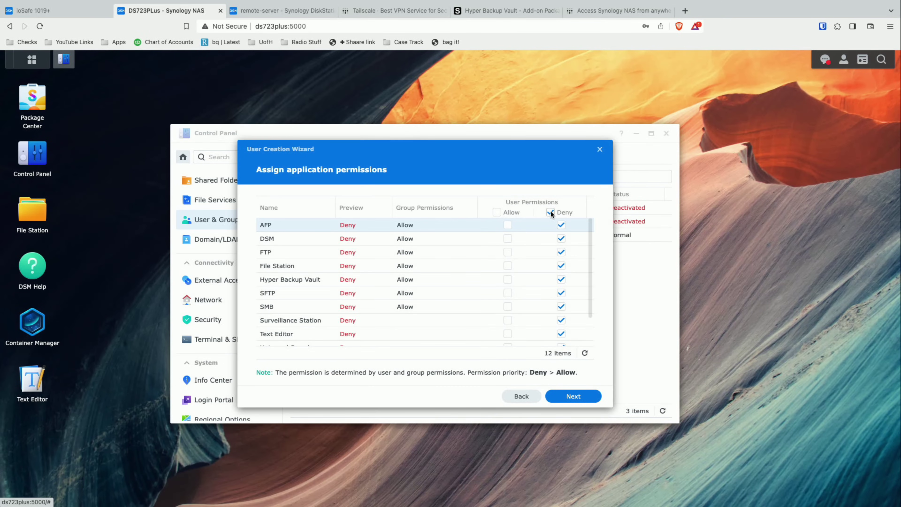
left_click(507, 279)
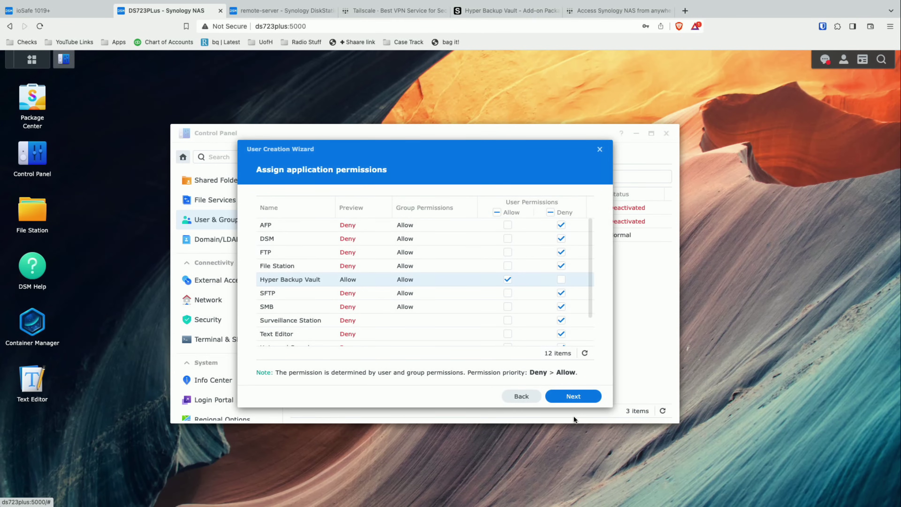
left_click(573, 397)
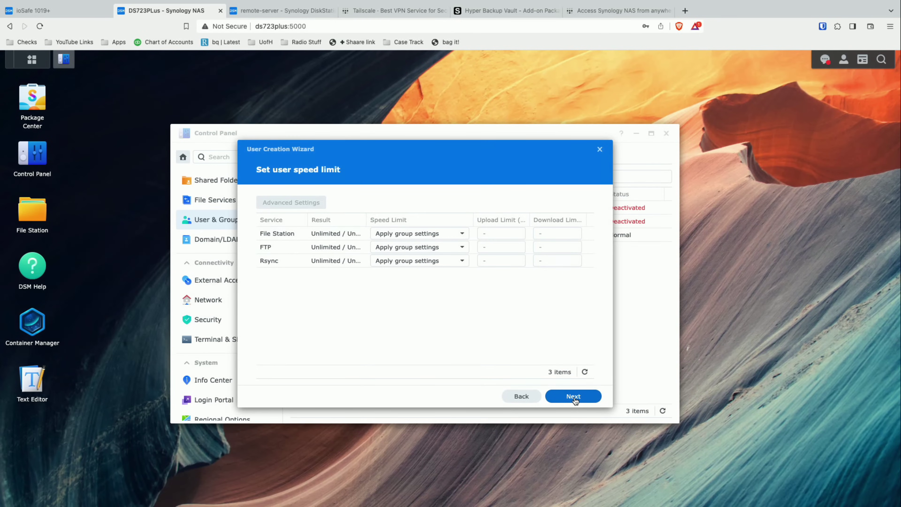
left_click(573, 397)
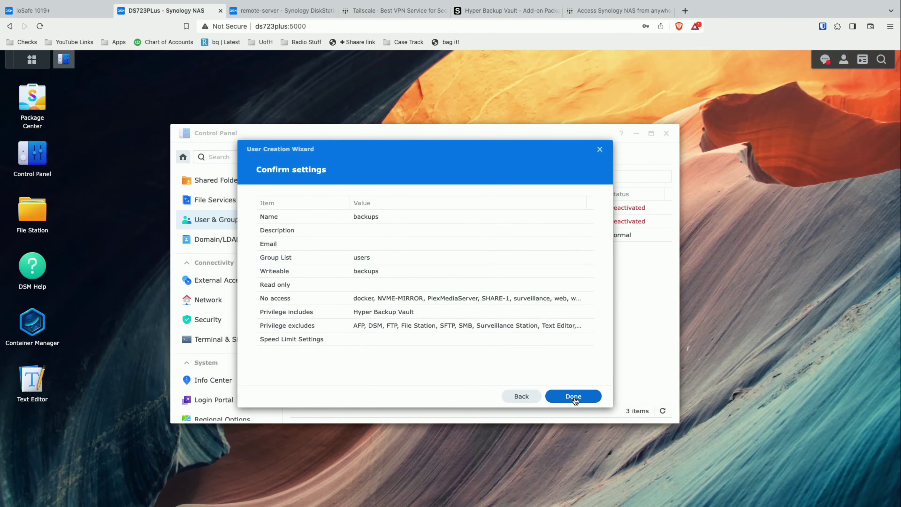
left_click(574, 397)
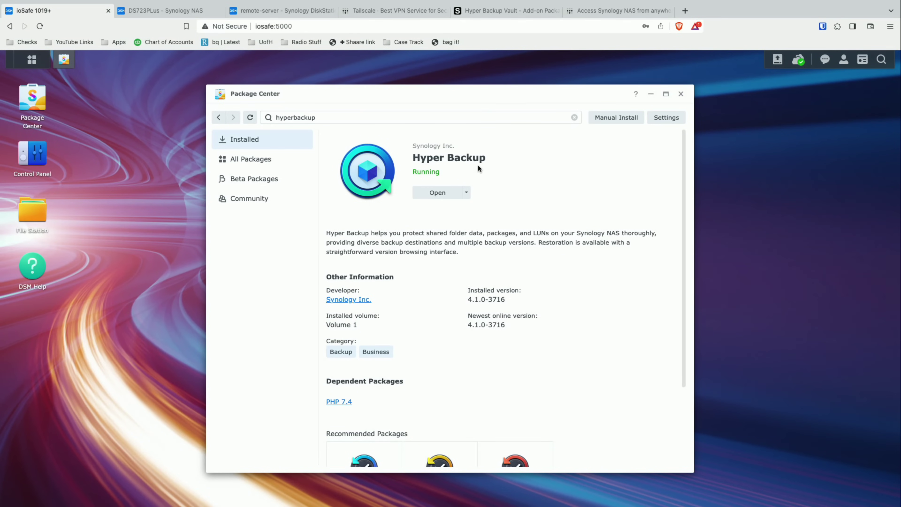
- Search Package Center for 'tailscale' and open the Tailscale package details on the ioSafe NAS
left_click(439, 117)
key("super+a")
type("trails")
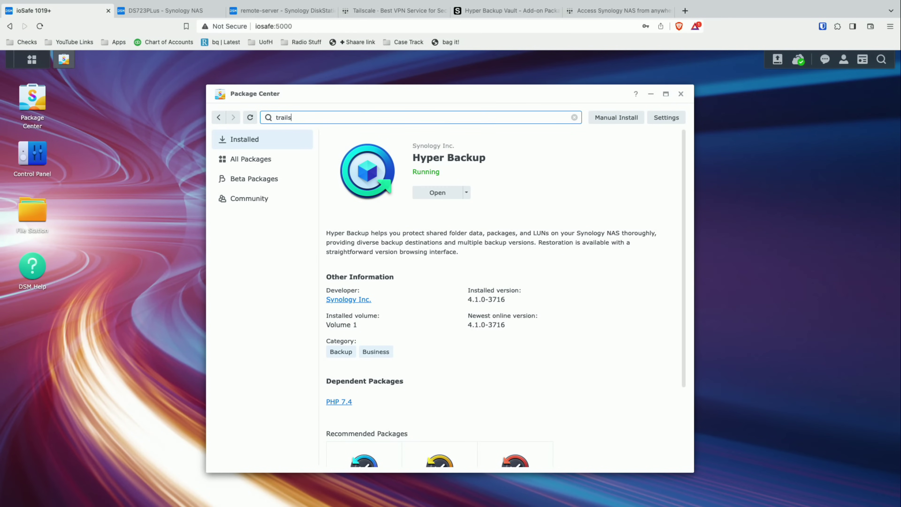
key("BackSpace")
key("BackSpace")
key("BackSpace")
key("BackSpace")
type("ailscale")
key("Return")
left_click(421, 183)
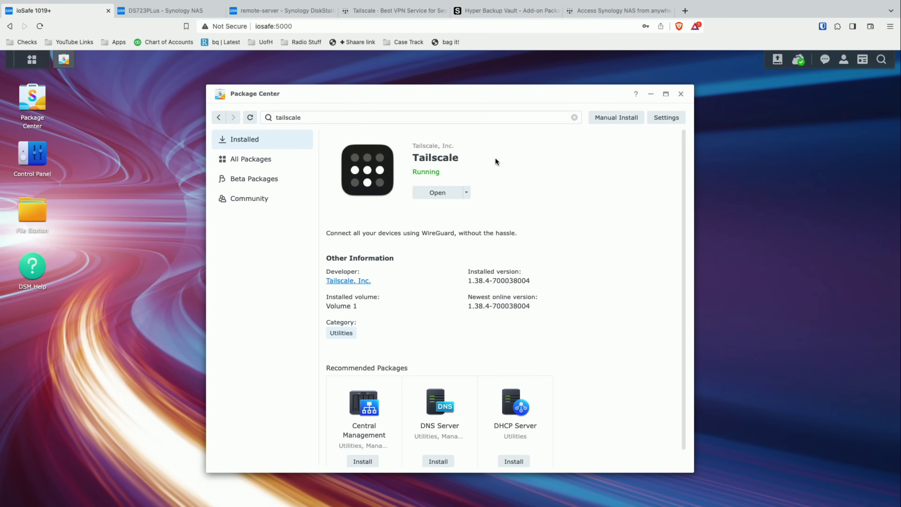
- Glance at the Tailscale Synology guide, then return to the ioSafe NAS and close Package Center
left_click(595, 12)
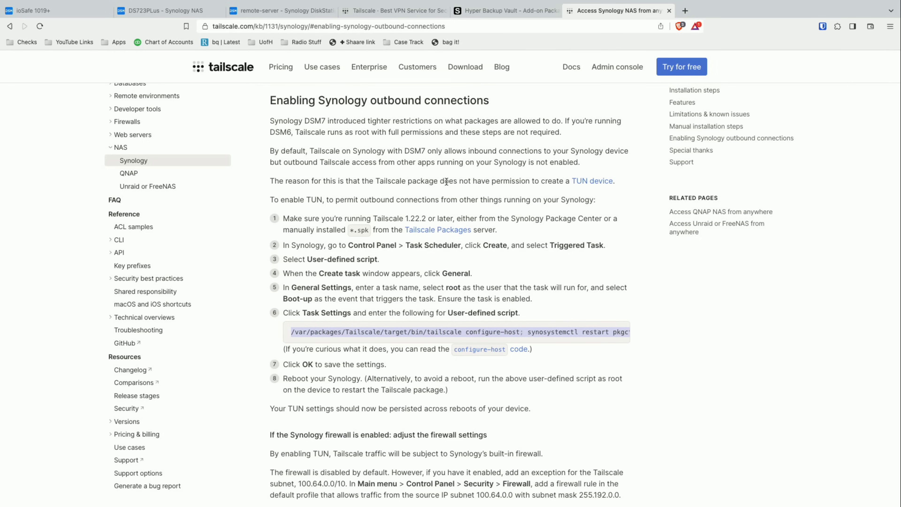
scroll(444, 201, "up", 1)
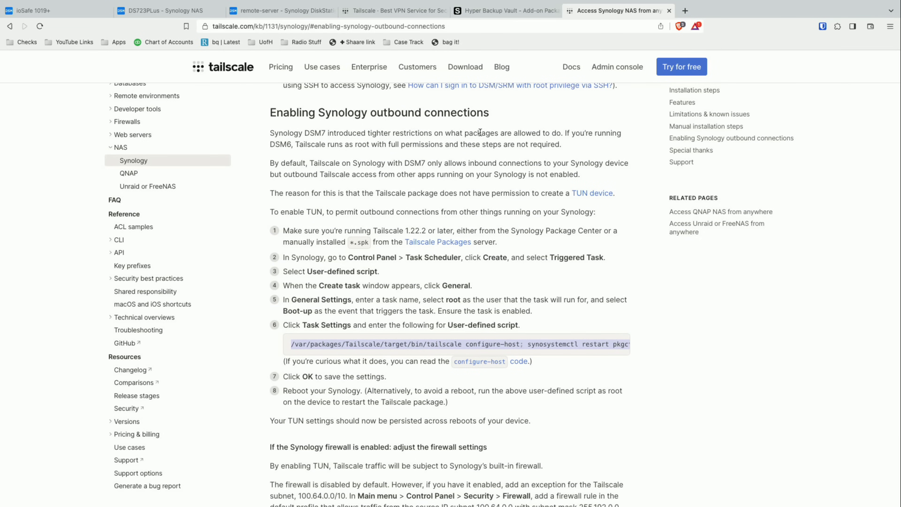
left_click(63, 15)
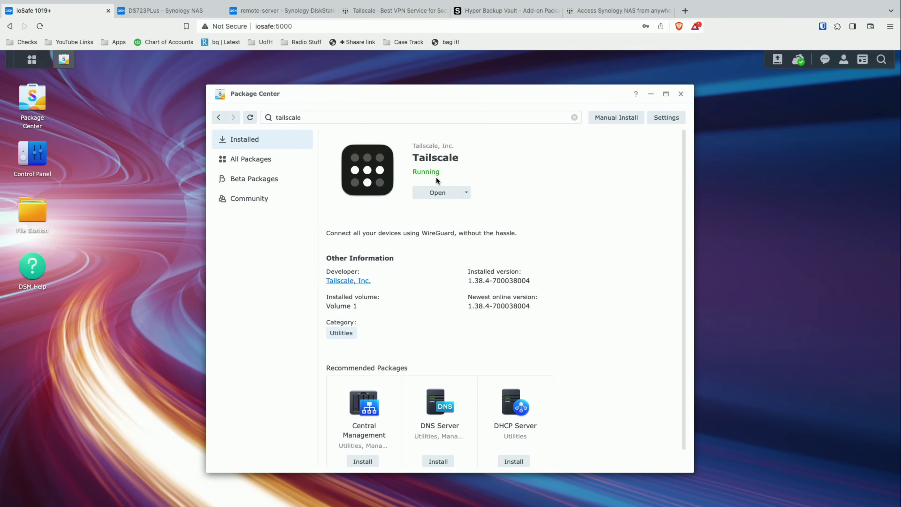
left_click(681, 94)
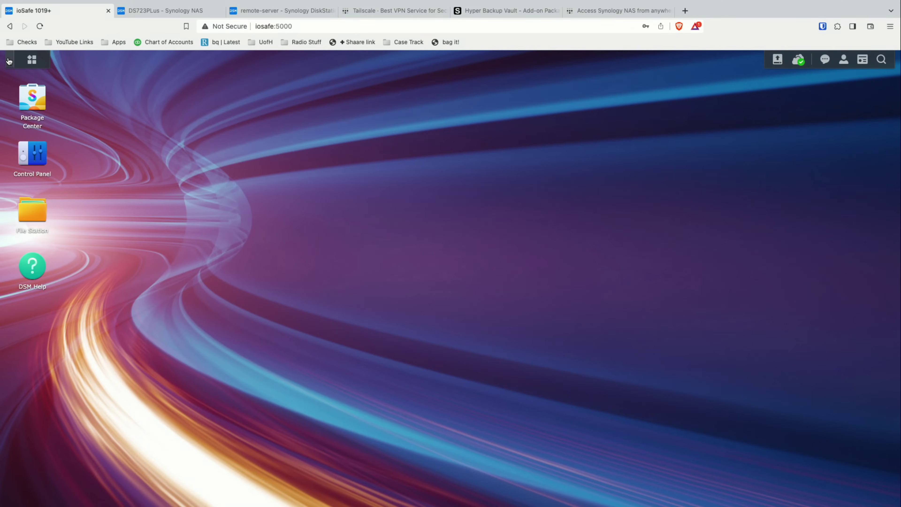
- Launch Hyper Backup and start a Folders and Packages task with a Remote NAS Device destination
left_click(32, 59)
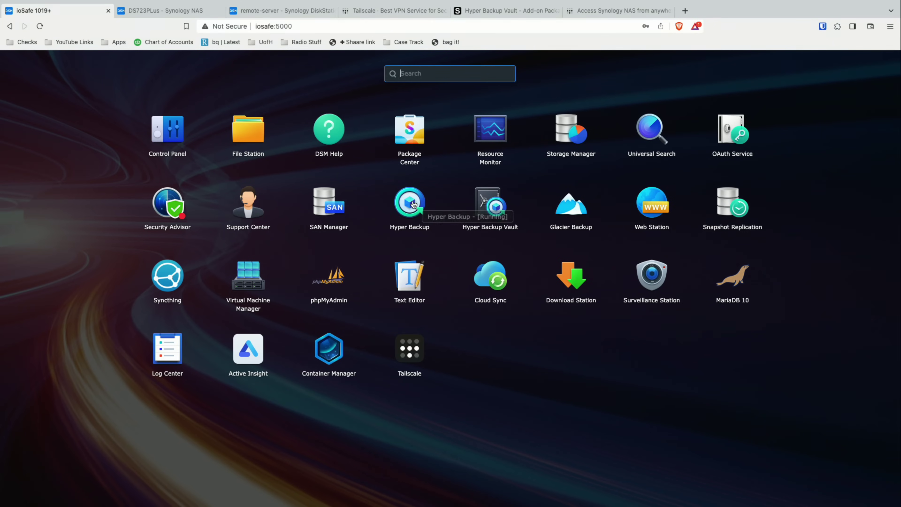
left_click(411, 202)
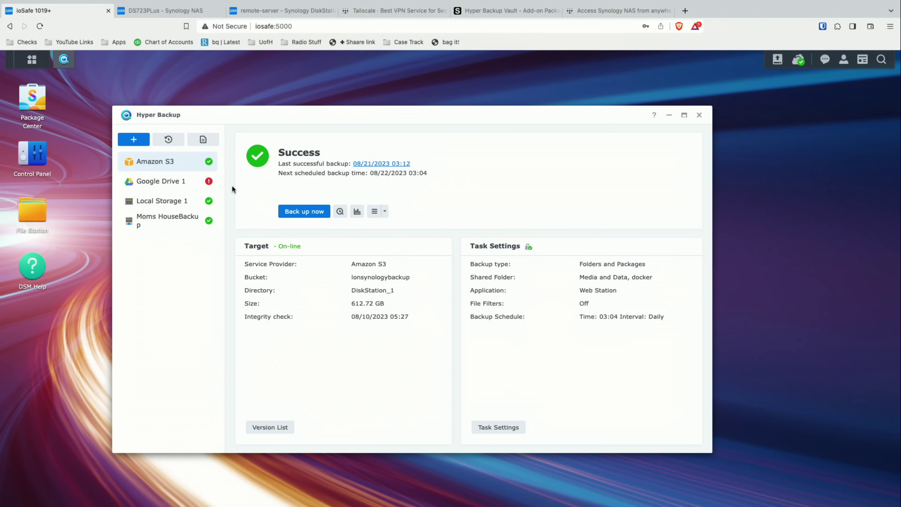
left_click(133, 140)
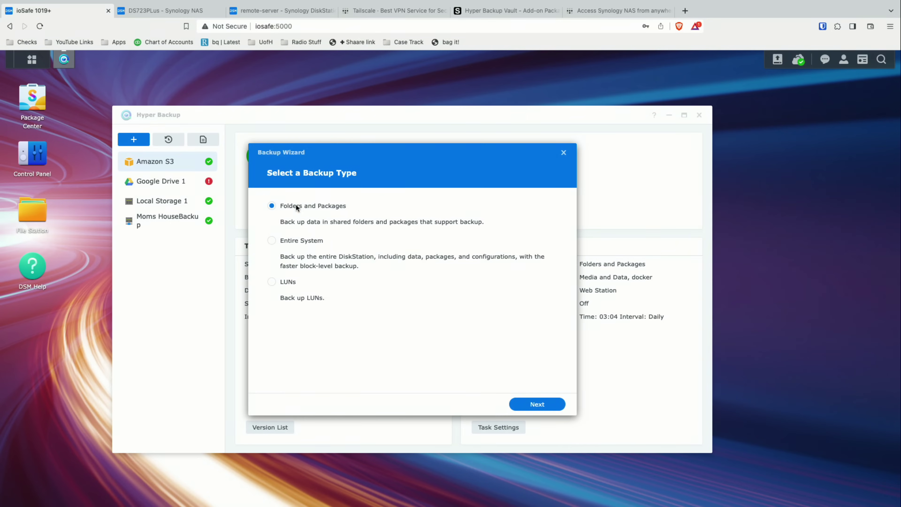
left_click(534, 406)
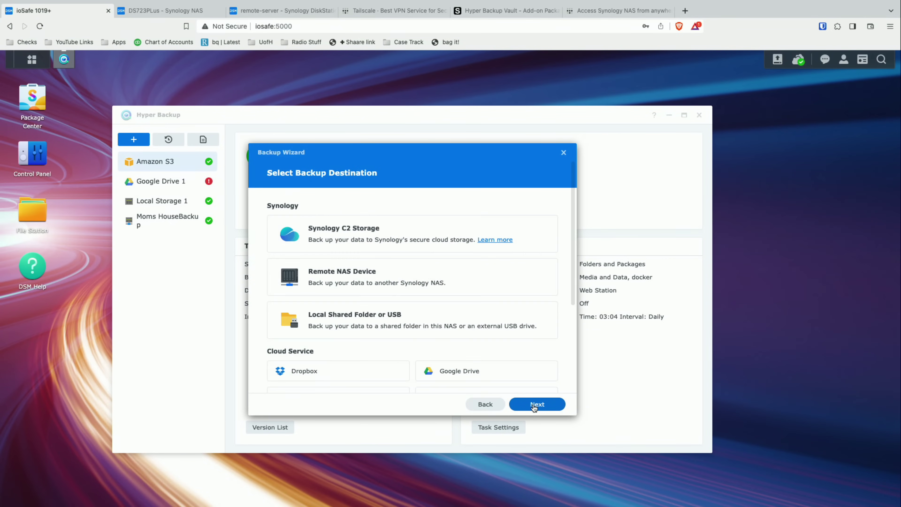
left_click(394, 276)
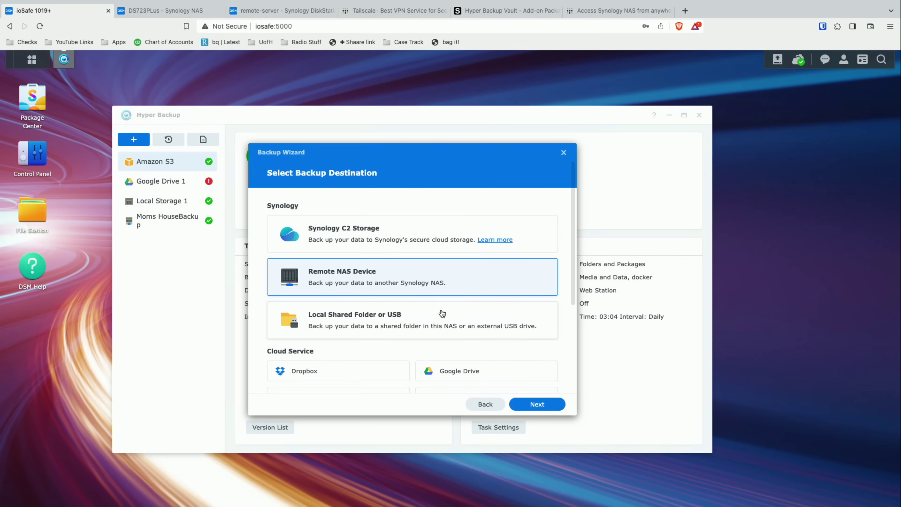
left_click(537, 406)
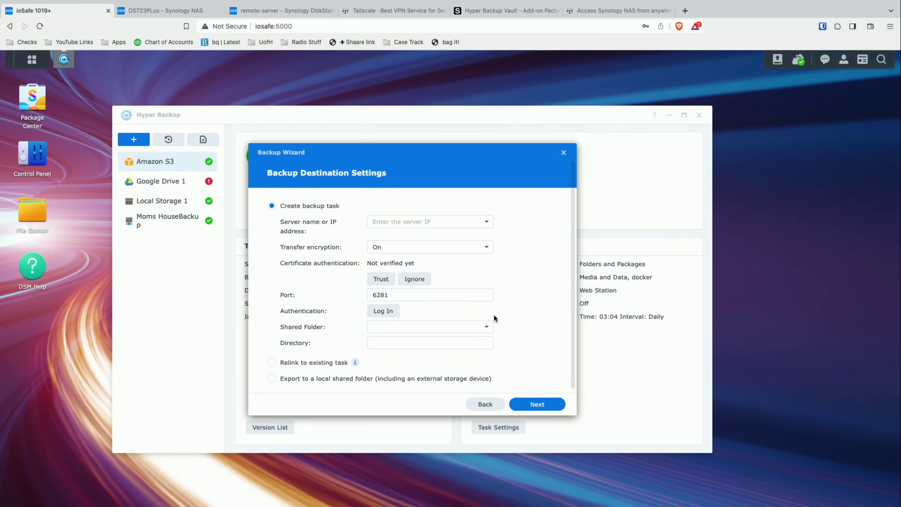
- Enter server address 192.168.2.14 and set transfer encryption to Off
left_click(405, 222)
type("192.168.2.14")
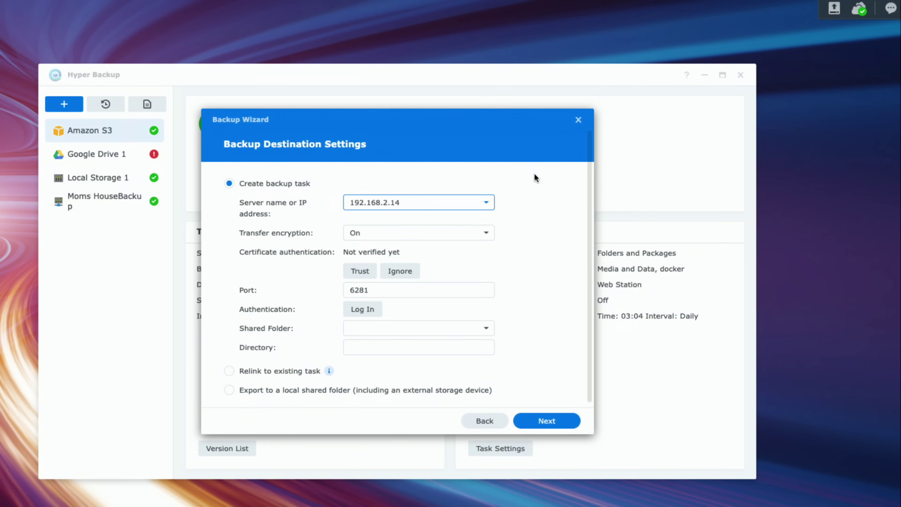
left_click(430, 237)
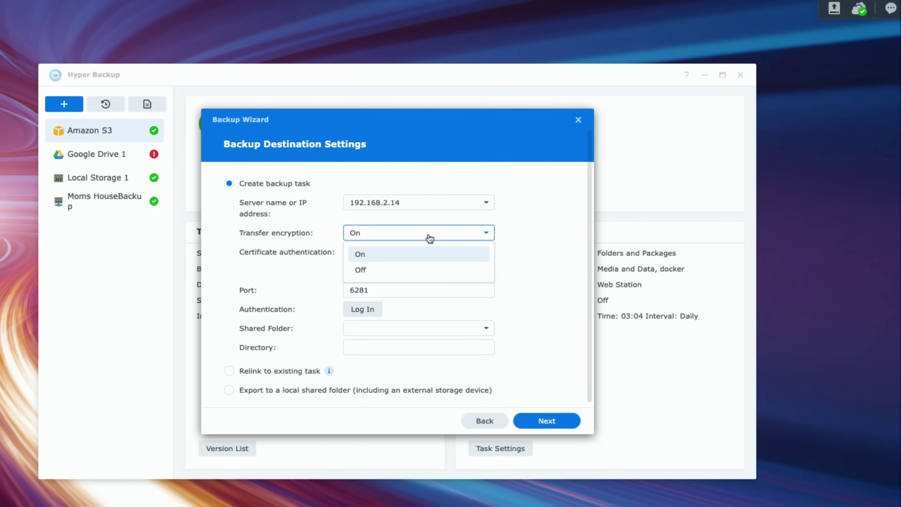
left_click(398, 270)
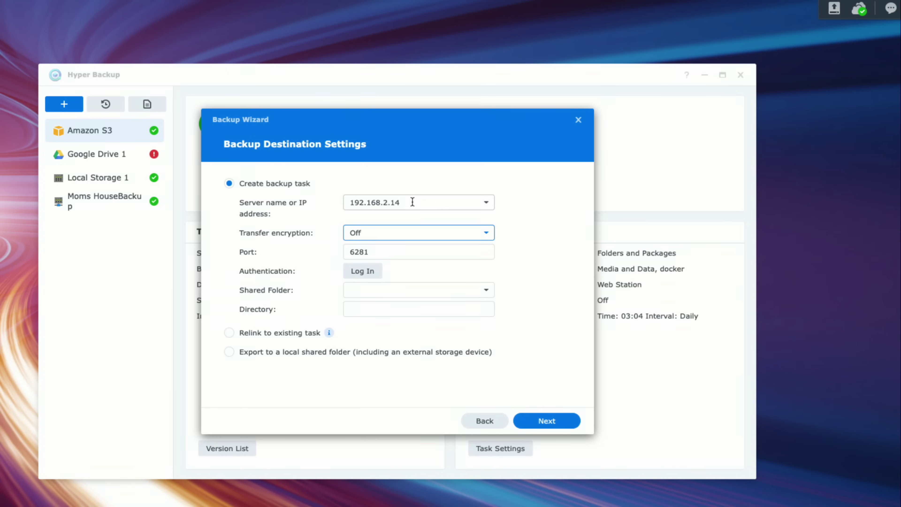
left_click(395, 201)
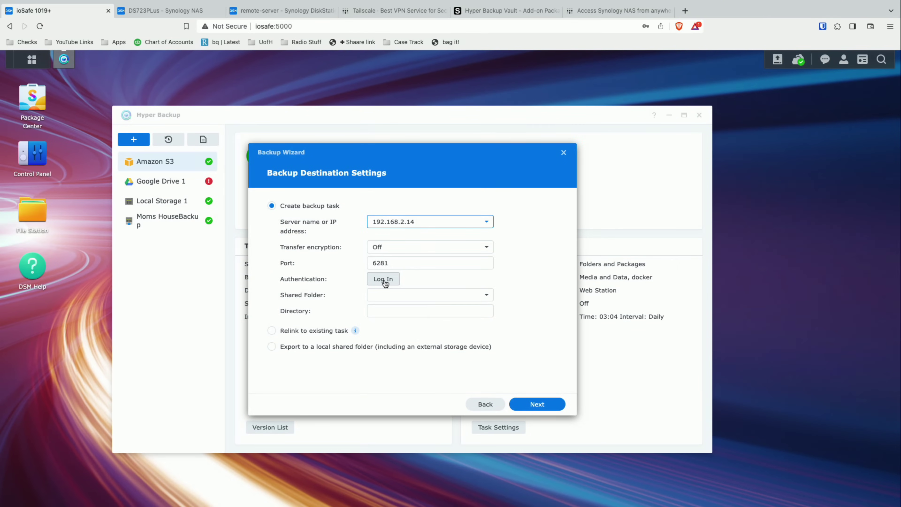
- Sign in to the remote DS723PLus NAS with the backups account and its password
left_click(385, 280)
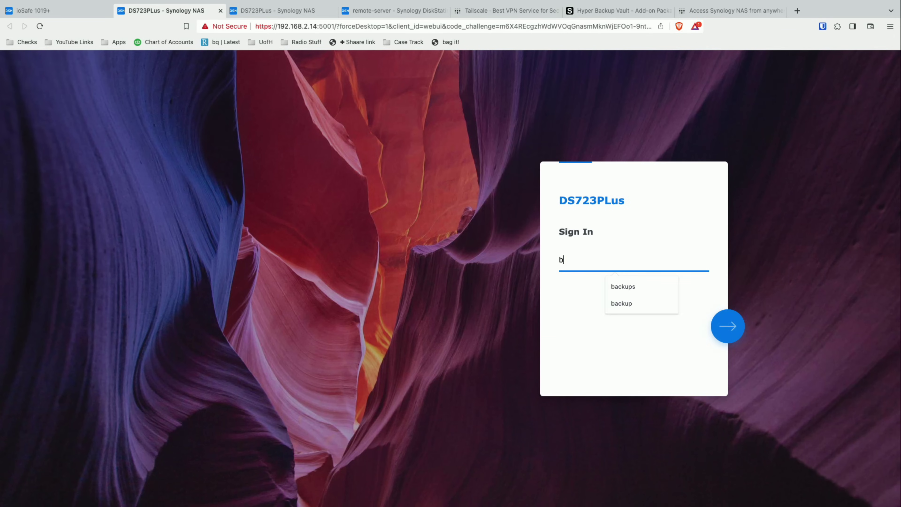
key("BackSpace")
key("BackSpace")
type("ups")
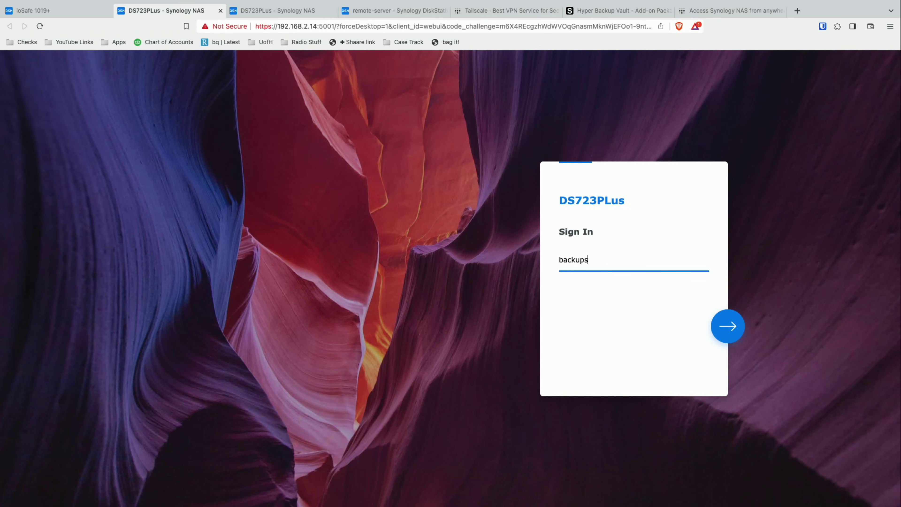
key("Return")
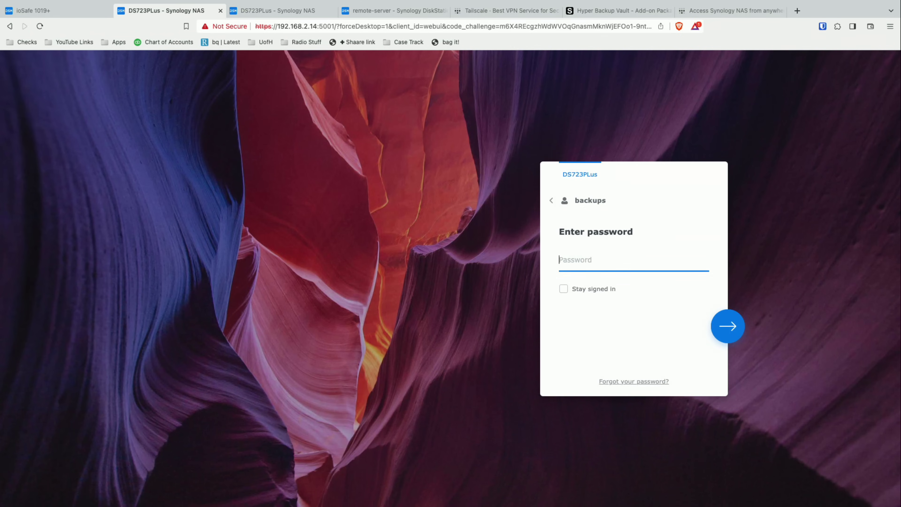
type("••••••••")
key("Return")
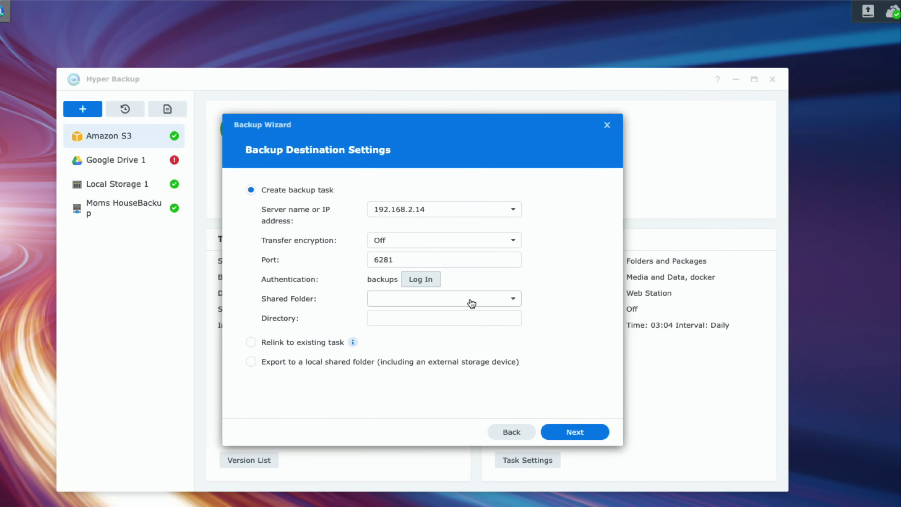
- Pick the backups shared folder, keep directory ioSafe_1, and continue to data selection
left_click(496, 300)
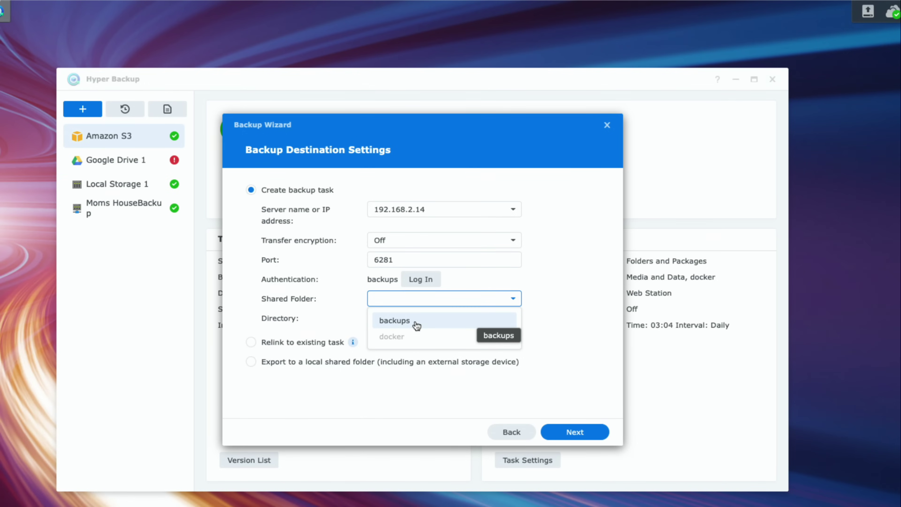
left_click(397, 321)
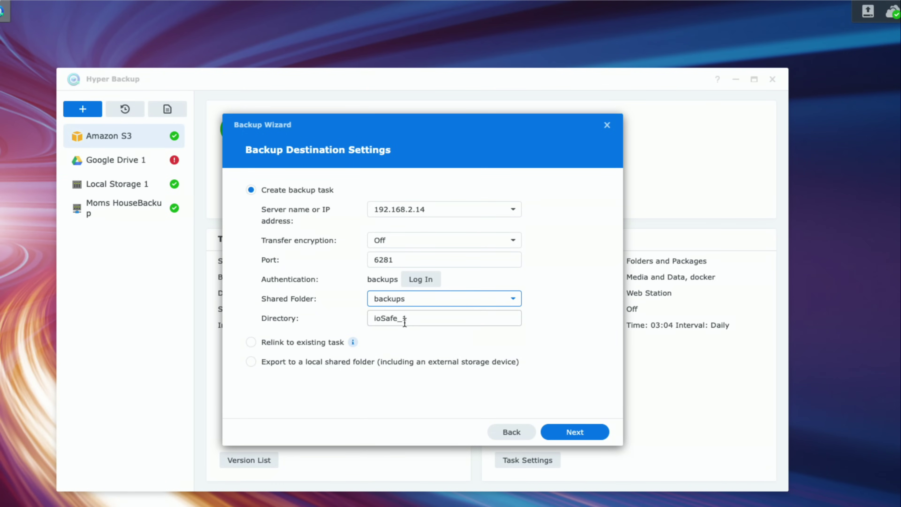
left_click(436, 320)
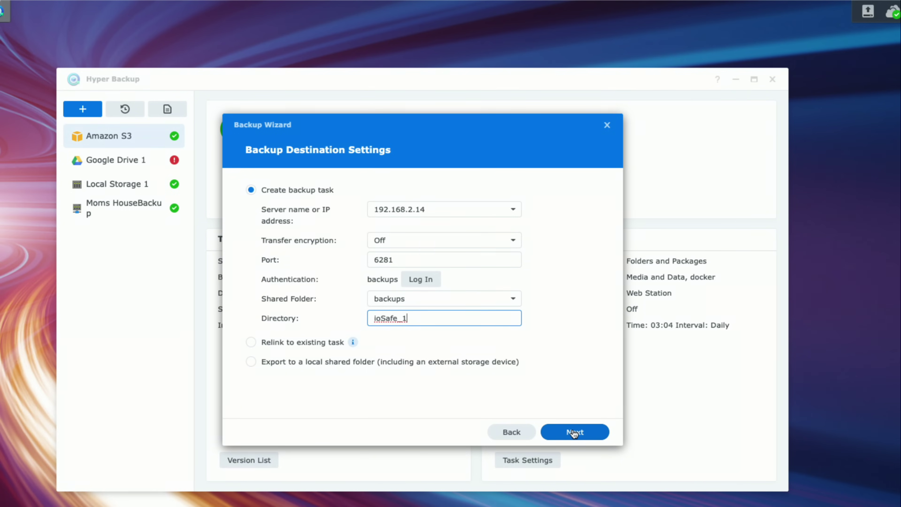
left_click(574, 432)
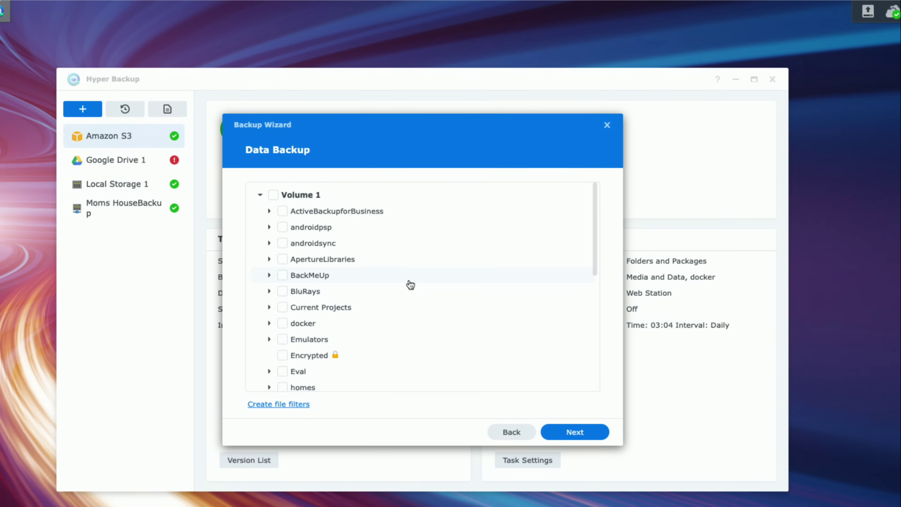
- Tick BackMeUp under Volume 1 and continue to Application Backup
left_click(283, 276)
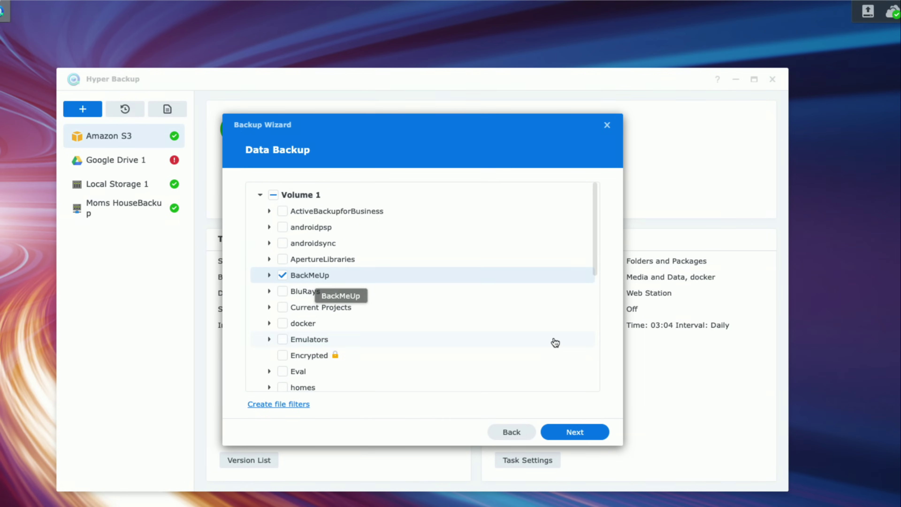
left_click(594, 433)
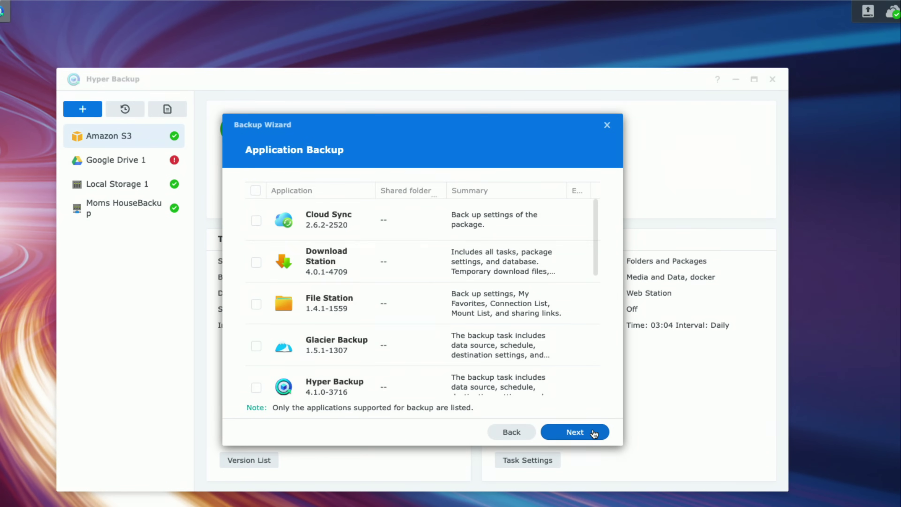
- Leave every entry in the Application Backup list unticked and proceed to Backup Settings
scroll(545, 315, "down", 8)
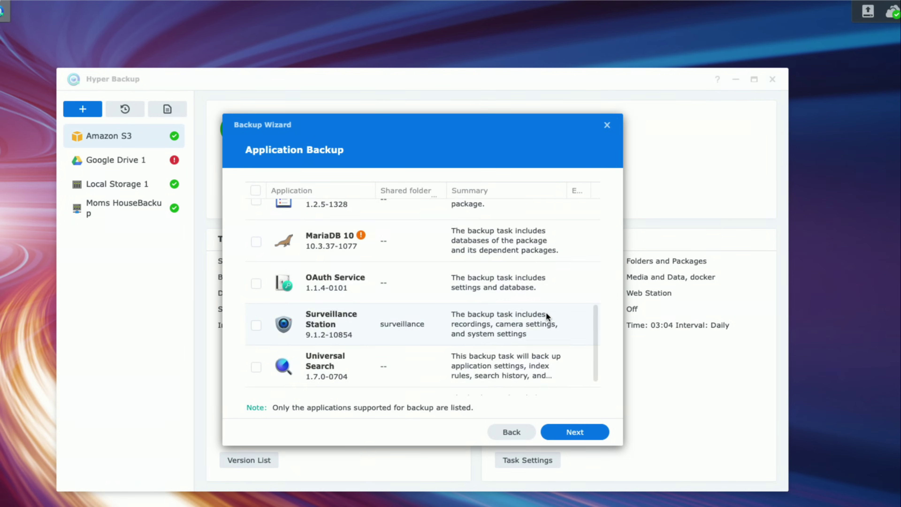
scroll(546, 315, "up", 8)
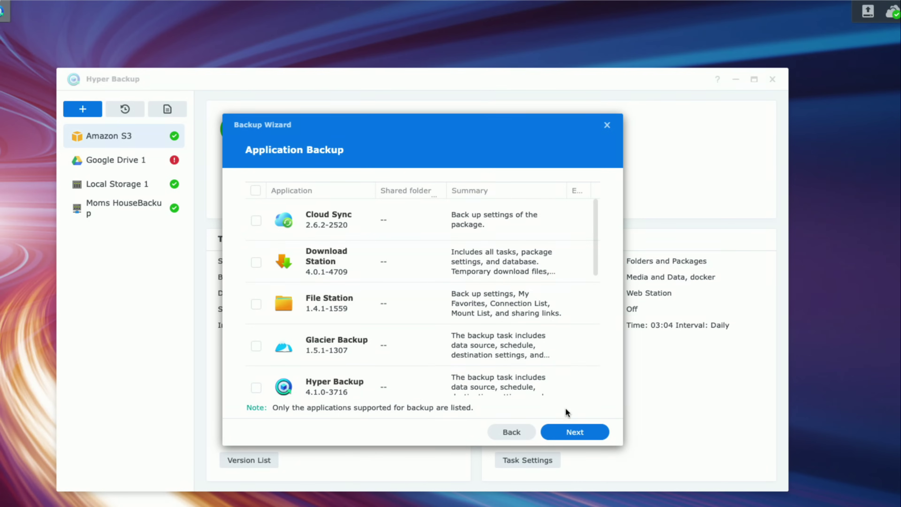
scroll(548, 366, "down", 8)
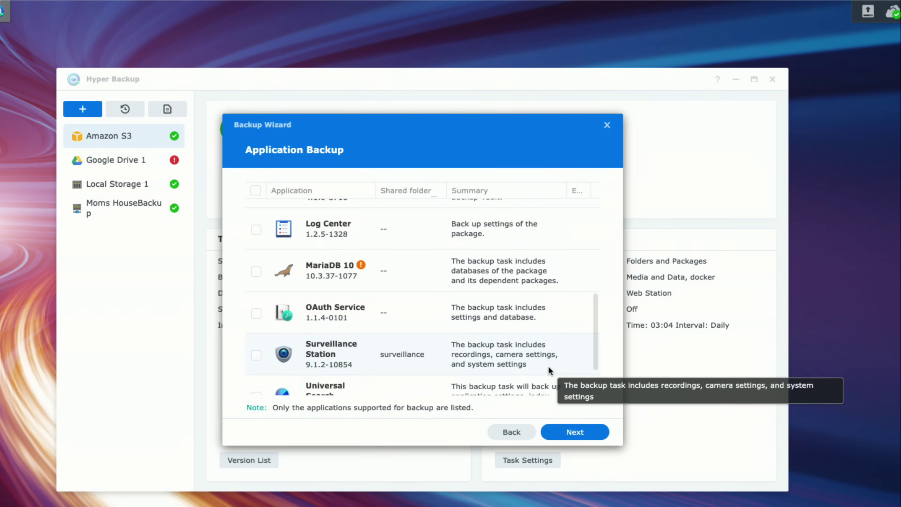
scroll(548, 365, "up", 8)
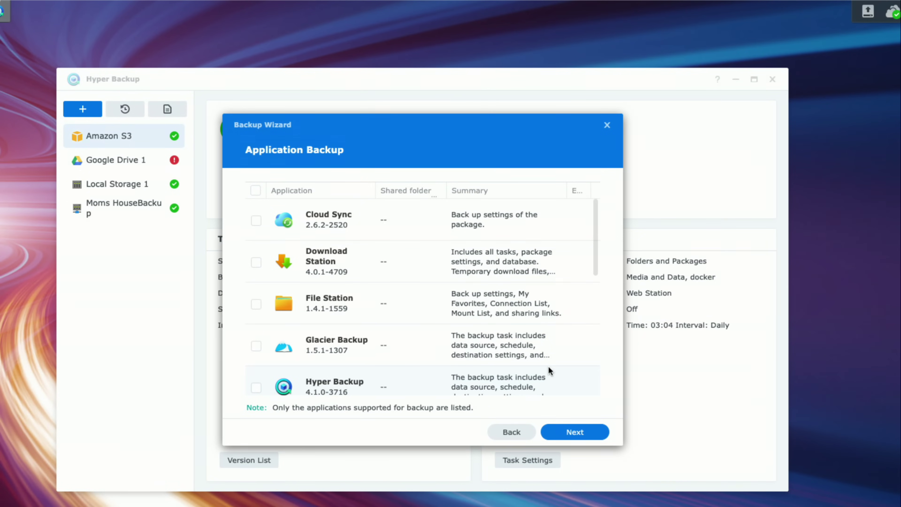
left_click(577, 431)
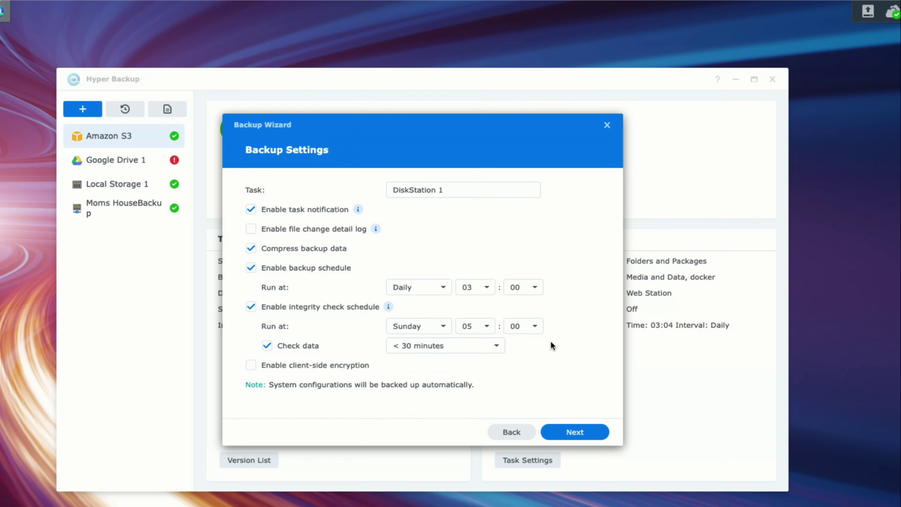
- Rename the task from DiskStation 1 to BackupDemo
left_click(465, 193)
key("ctrl+a")
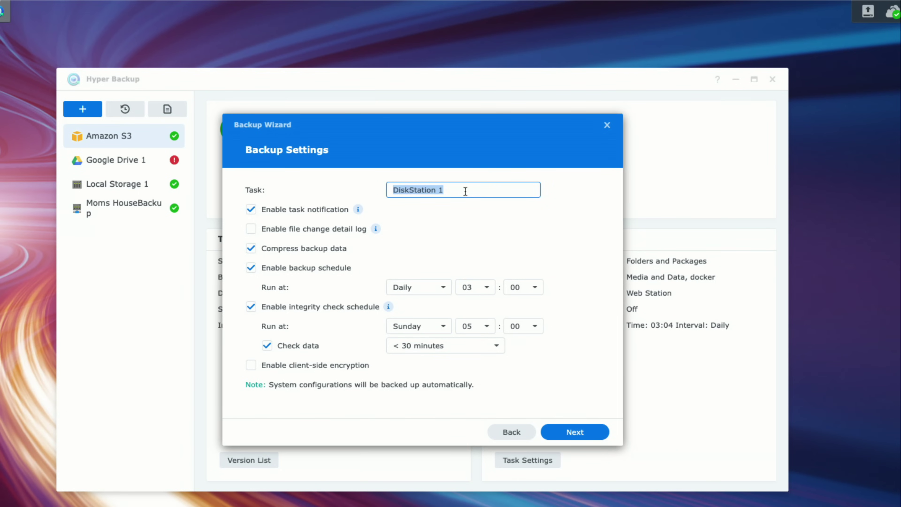
type("BackupDemo")
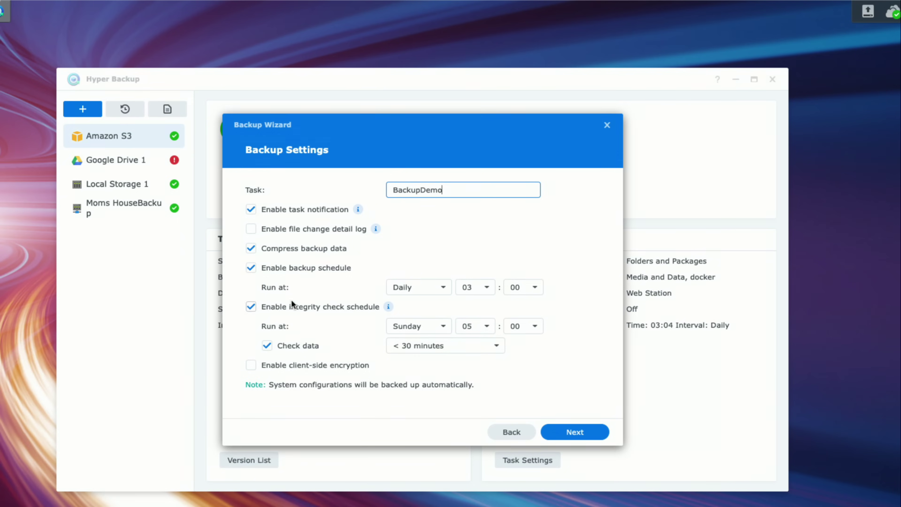
- Keep the daily 03:00 schedule and turn on client-side encryption
left_click(417, 292)
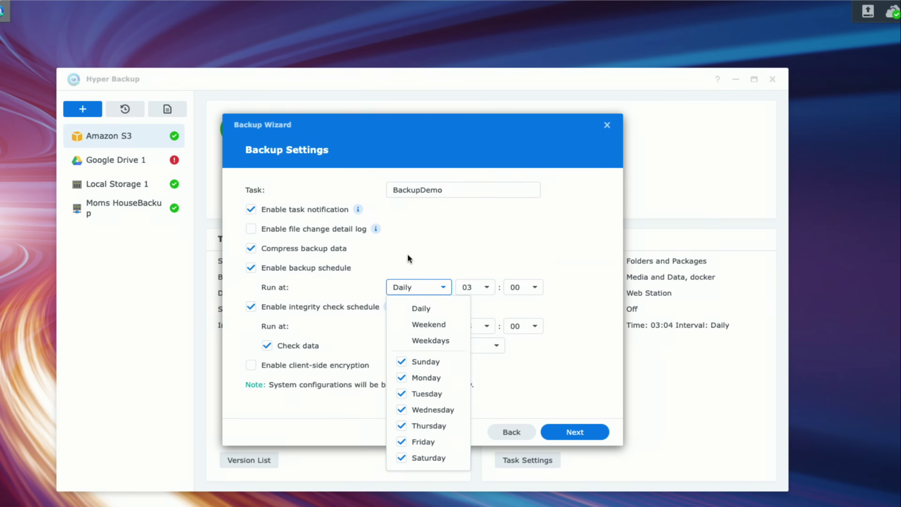
left_click(406, 252)
left_click(413, 292)
left_click(417, 266)
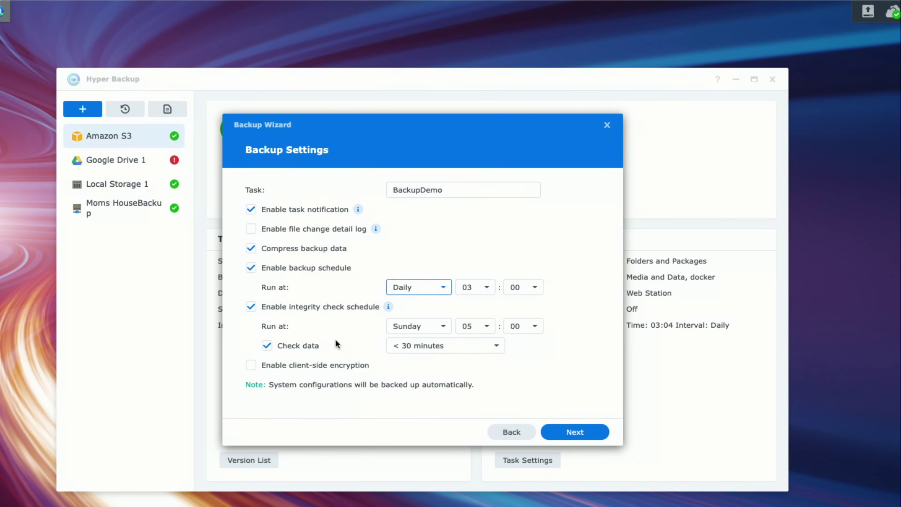
left_click(332, 366)
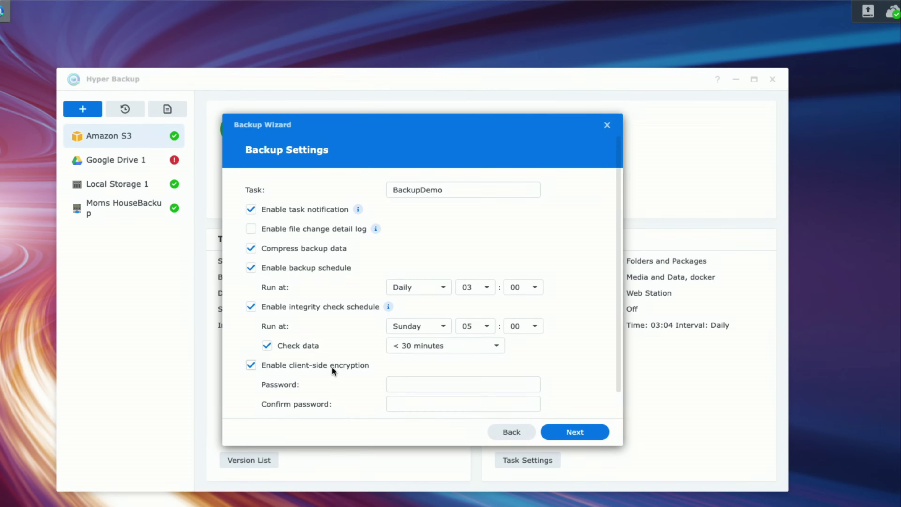
scroll(333, 364, "down", 1)
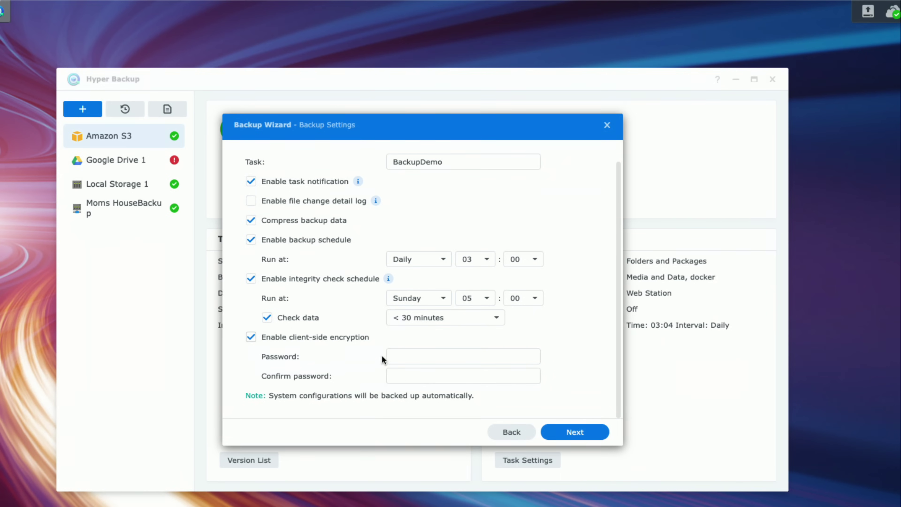
left_click(387, 352)
left_click(400, 353)
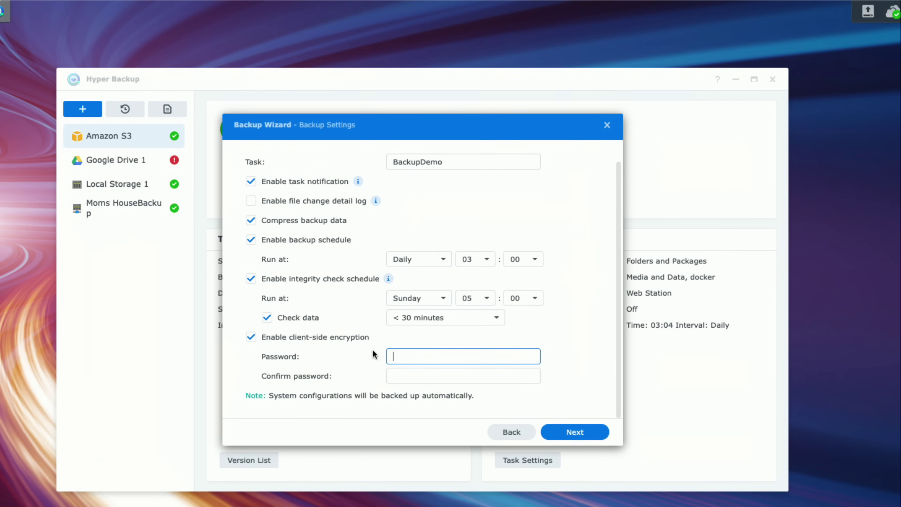
left_click(343, 337)
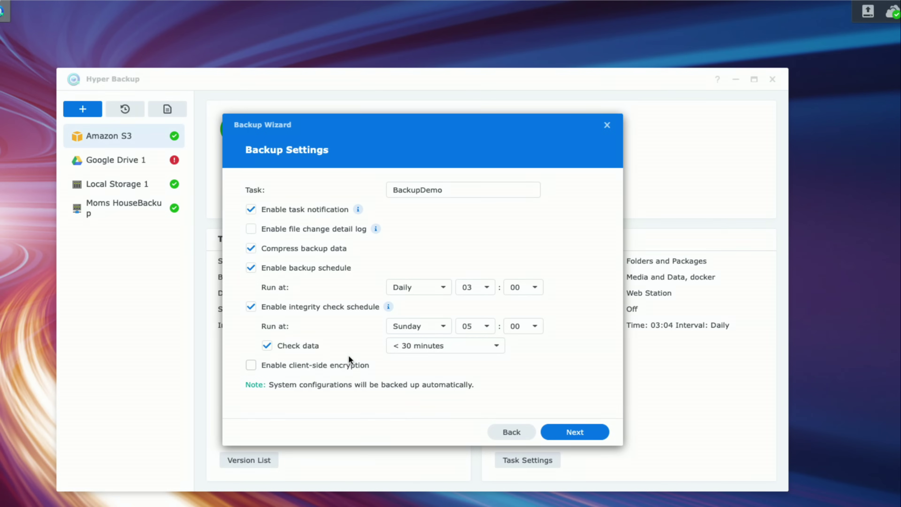
left_click(350, 370)
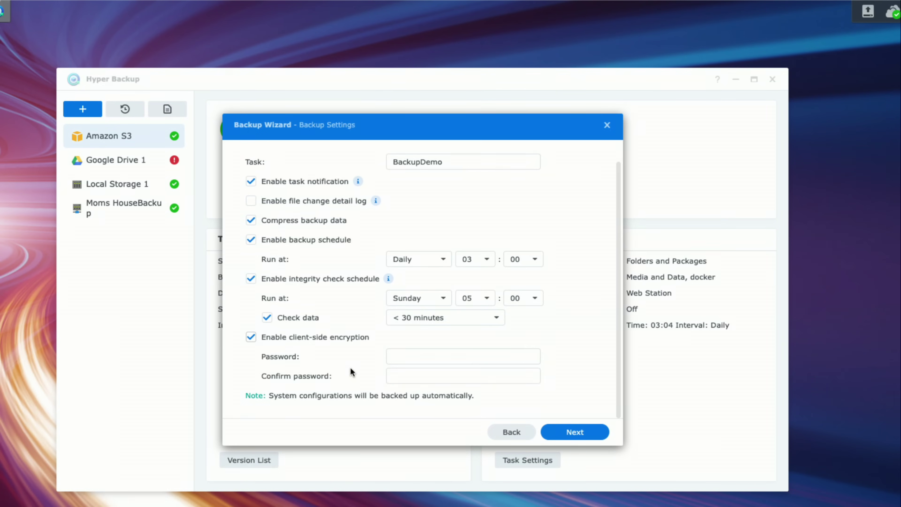
left_click(339, 337)
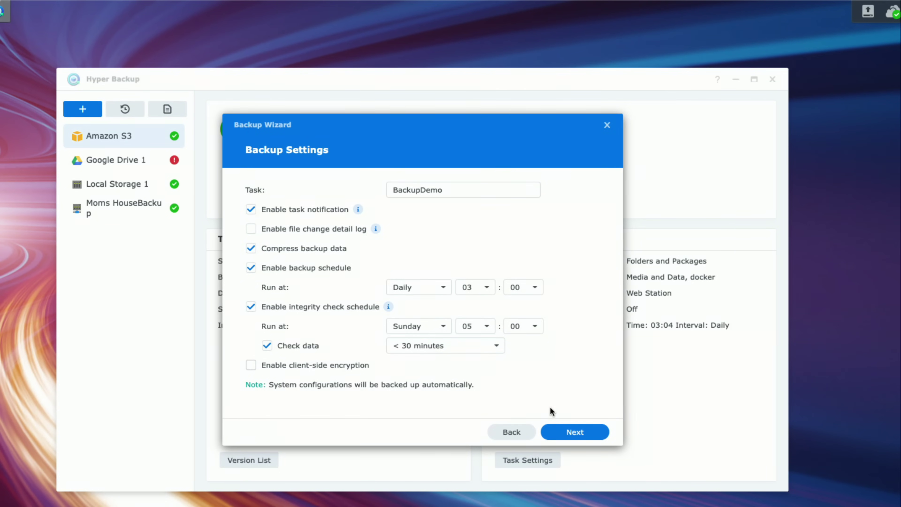
- Choose Smart Recycle rotation with up to 256 kept versions and reach the Summary
left_click(578, 432)
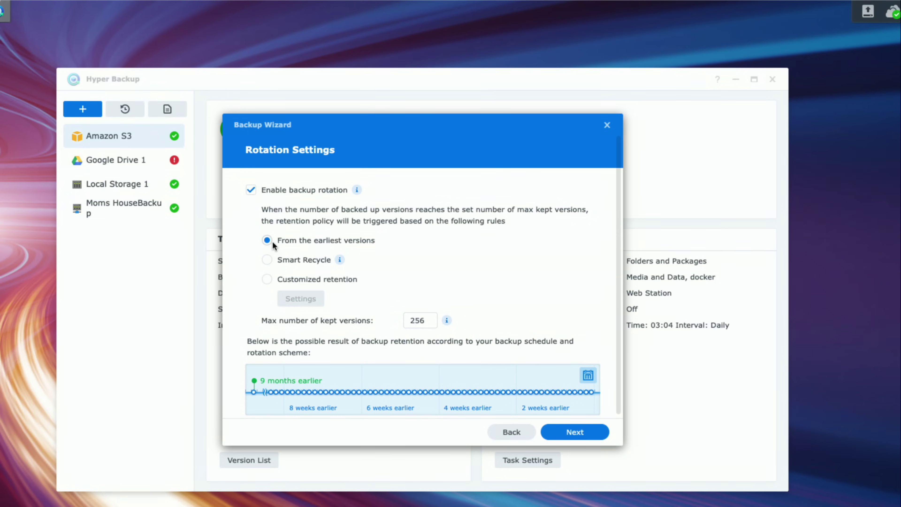
left_click(268, 260)
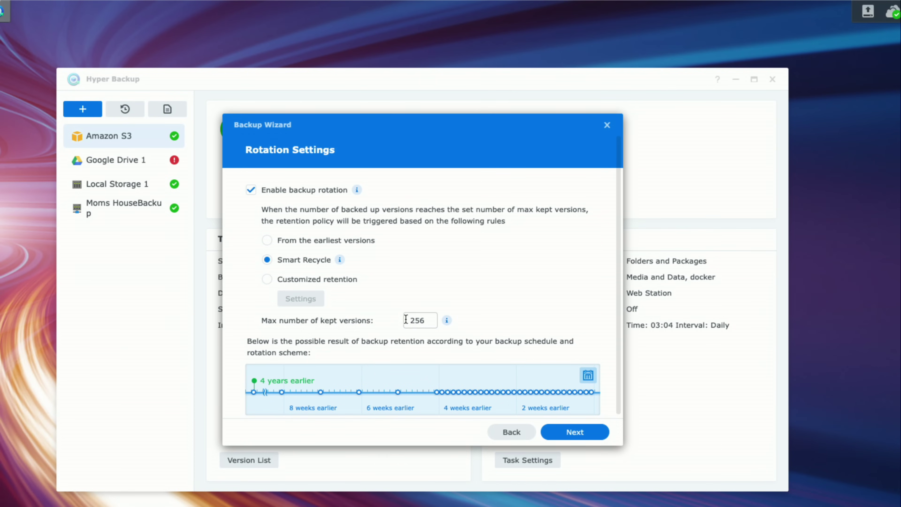
left_click(432, 321)
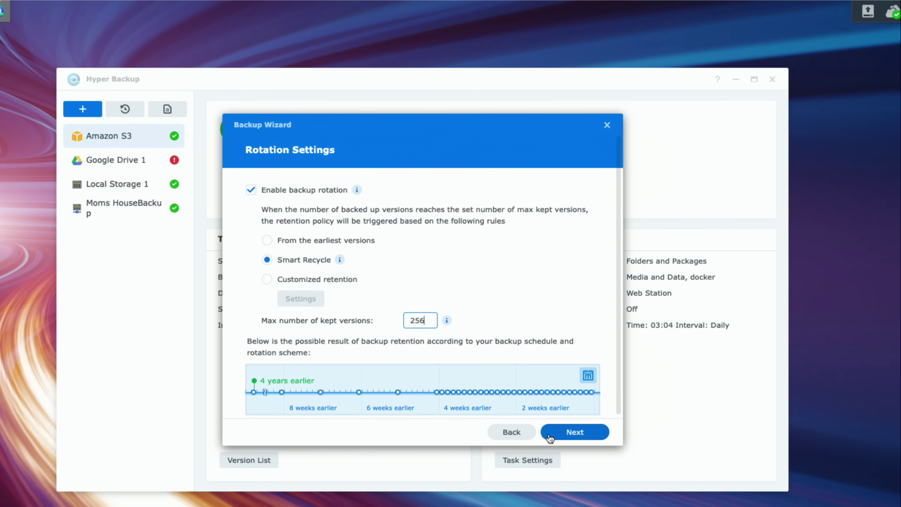
left_click(563, 437)
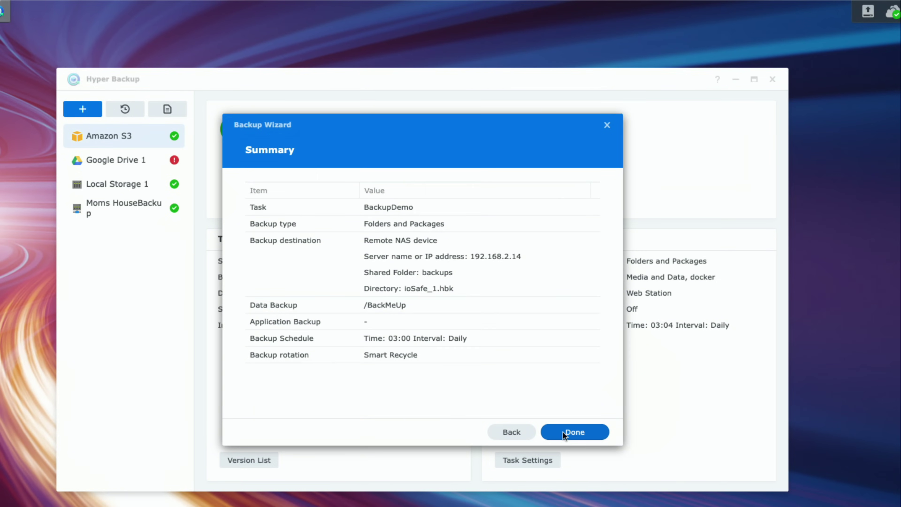
- Finish the BackupDemo wizard and confirm Yes to back up now
left_click(563, 431)
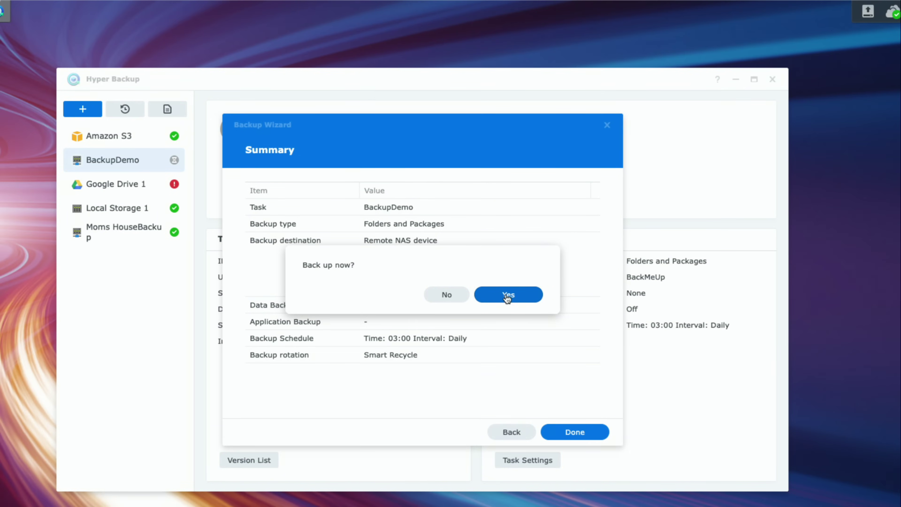
left_click(508, 296)
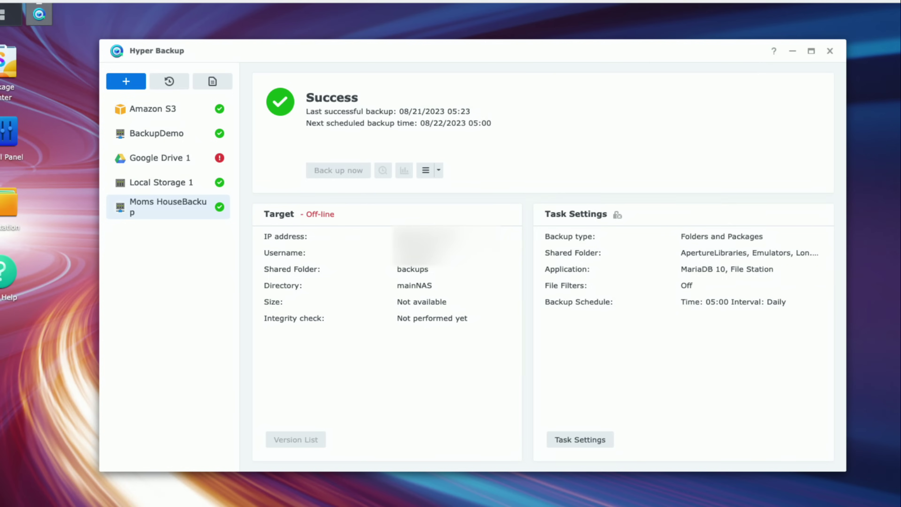
- Open the actions dropdown for the Moms HouseBackup task
left_click(439, 171)
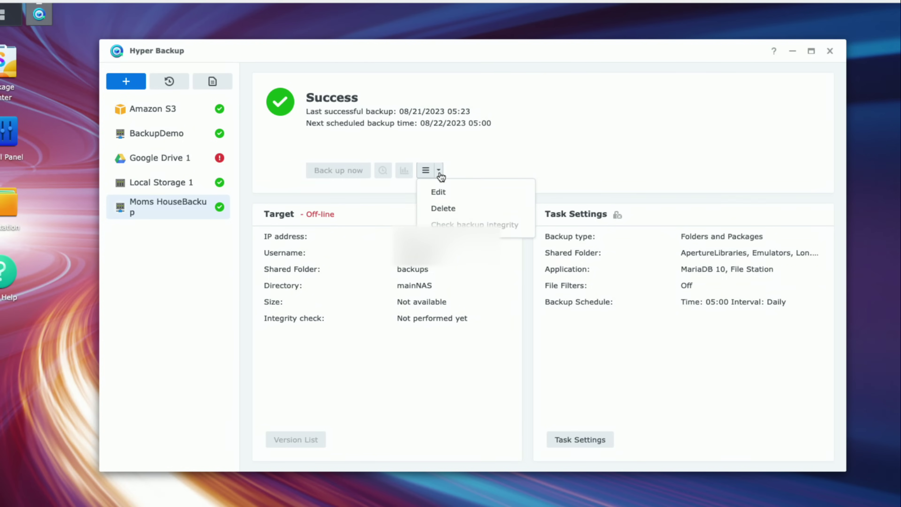
- In the Target settings, replace server address 192.168.2.130 with the pasted remote IP
left_click(446, 196)
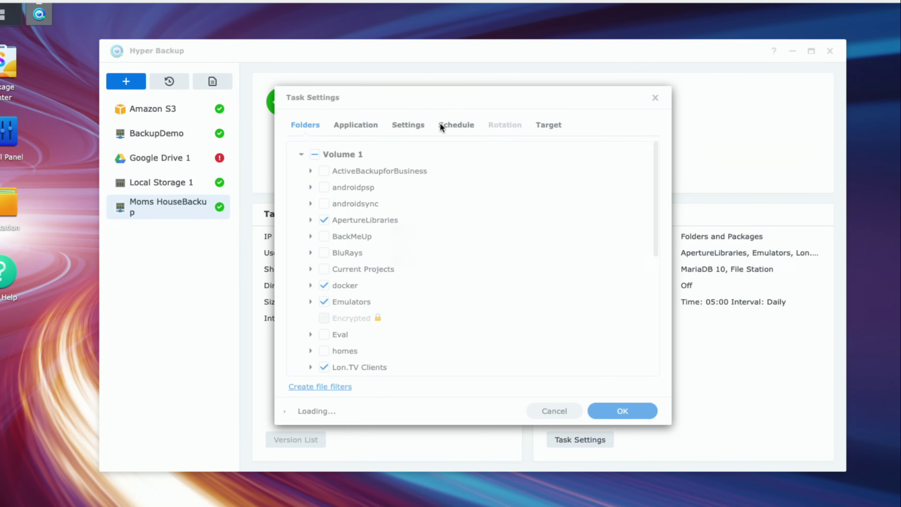
left_click(543, 128)
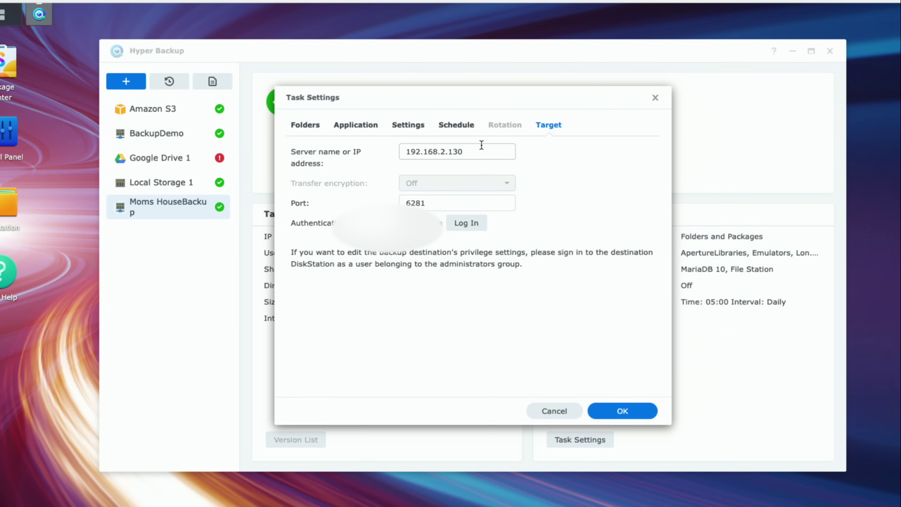
left_click_drag(476, 153, 393, 145)
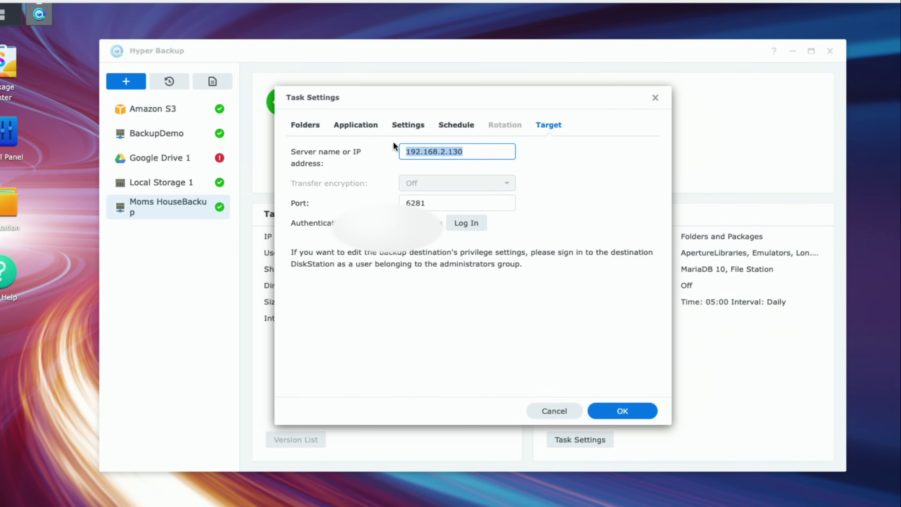
key("BackSpace")
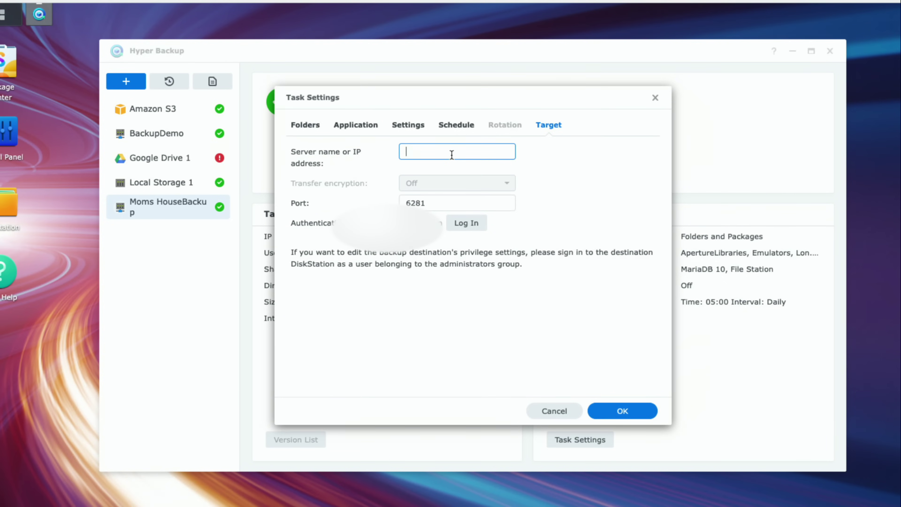
key("ctrl+v")
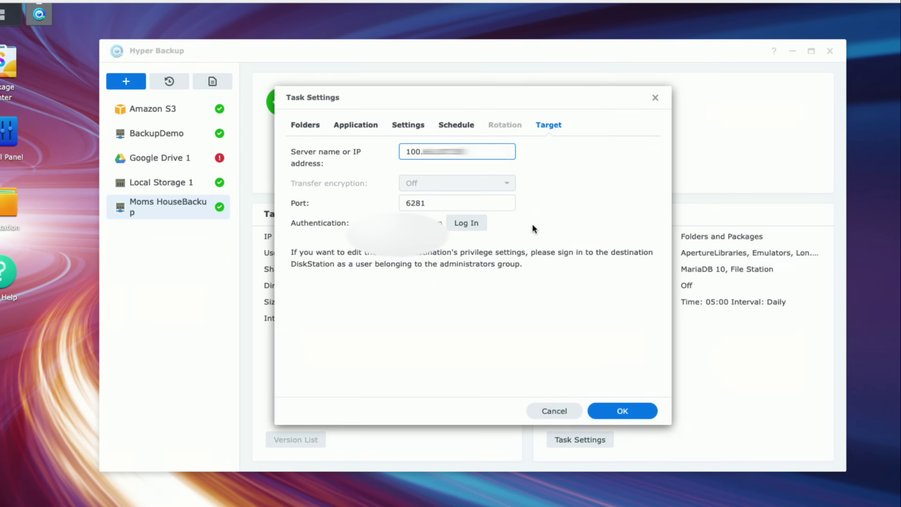
- Save the Moms HouseBackup settings and run Back up now to the remote target
left_click(625, 410)
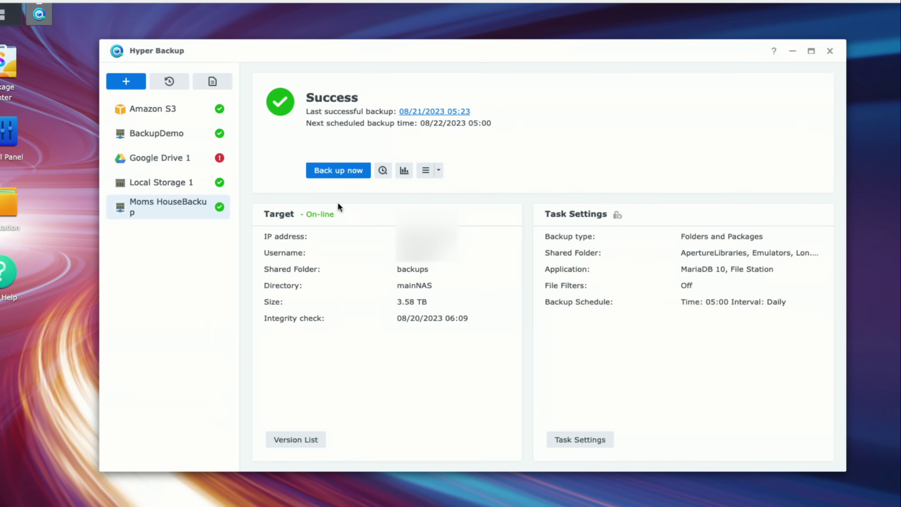
left_click(341, 176)
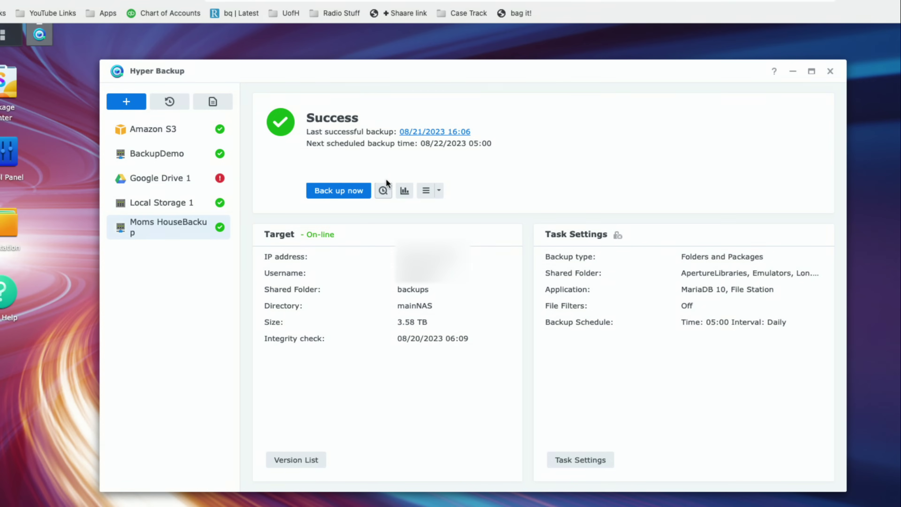
- In the Moms HouseBackup backup explorer, locate 'TEST FILE - TO REMOTE BACKUP.rtf' under Media and Data, then close it
left_click(382, 191)
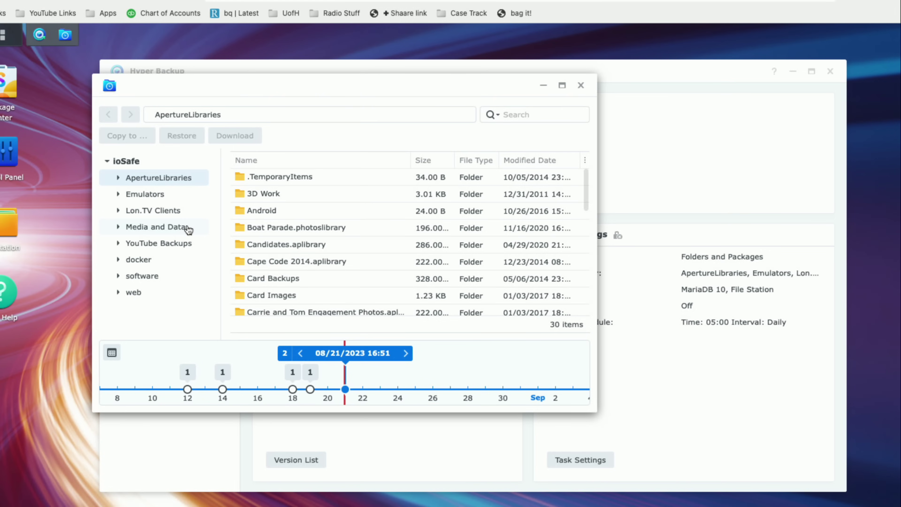
left_click(188, 230)
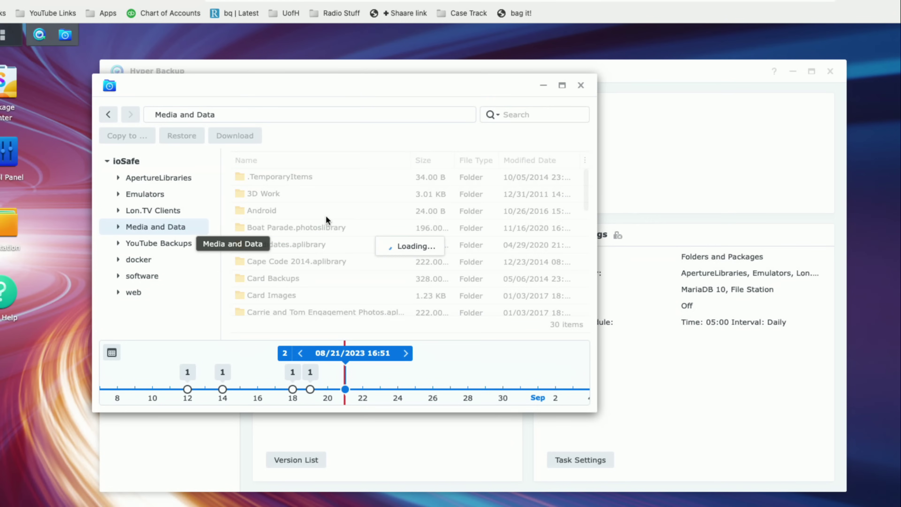
scroll(360, 223, "down", 5)
left_click(312, 307)
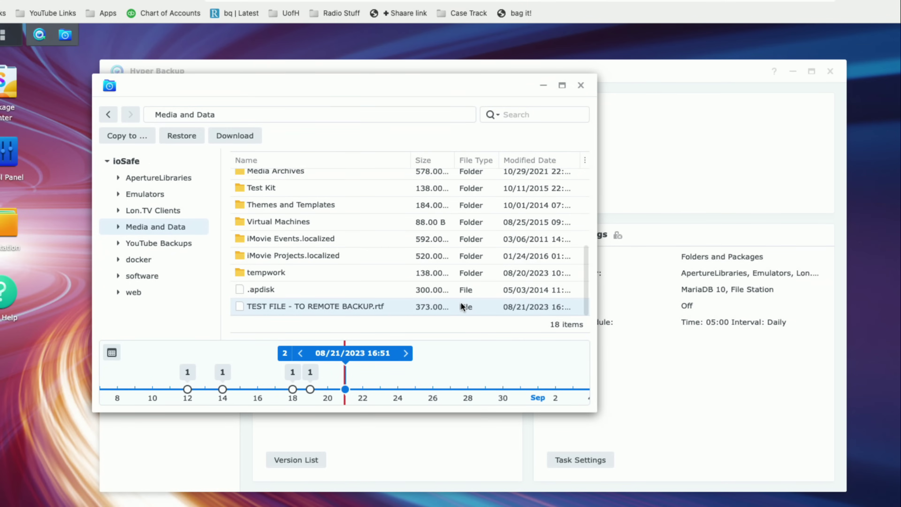
left_click(581, 85)
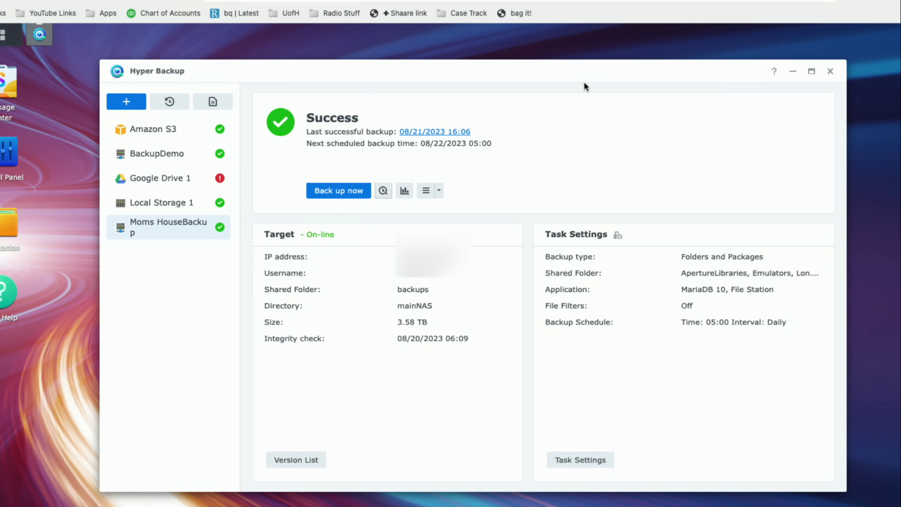